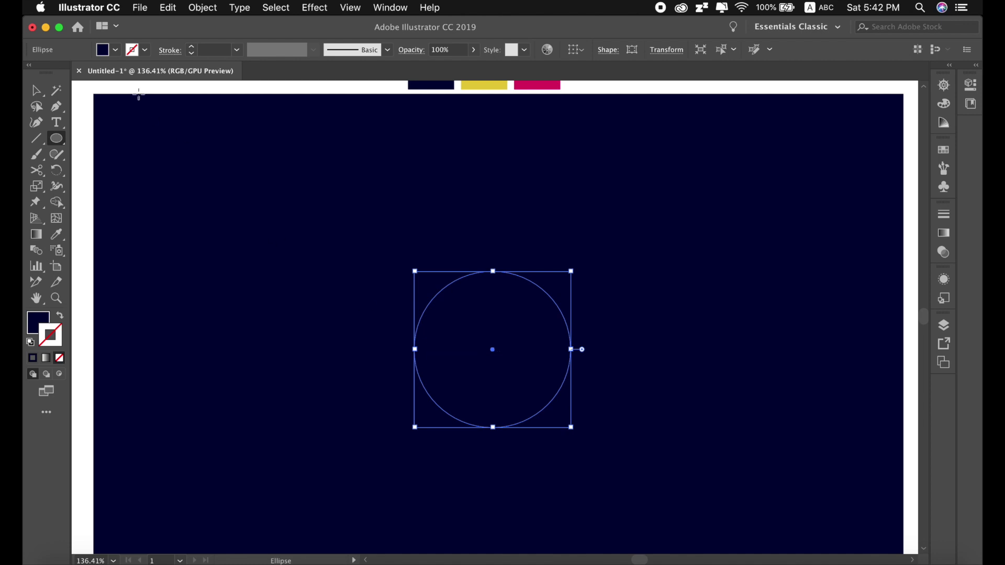
- Fill the big circle white and draw a dark circle above the two eyes
{"action": "left_click", "coordinate": [115, 51]}
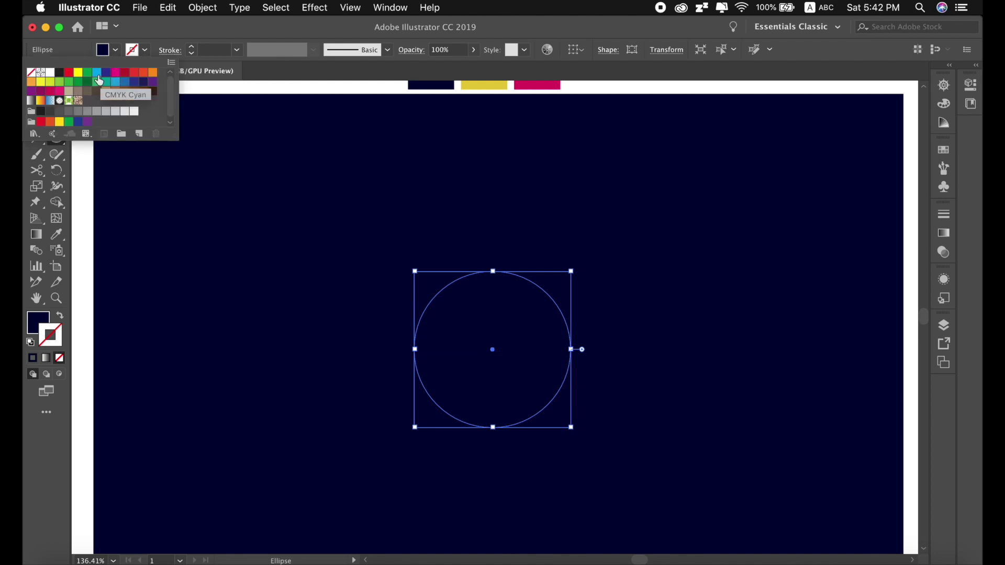
{"action": "left_click", "coordinate": [50, 72]}
{"action": "key", "text": "l"}
{"action": "left_click", "coordinate": [501, 244]}
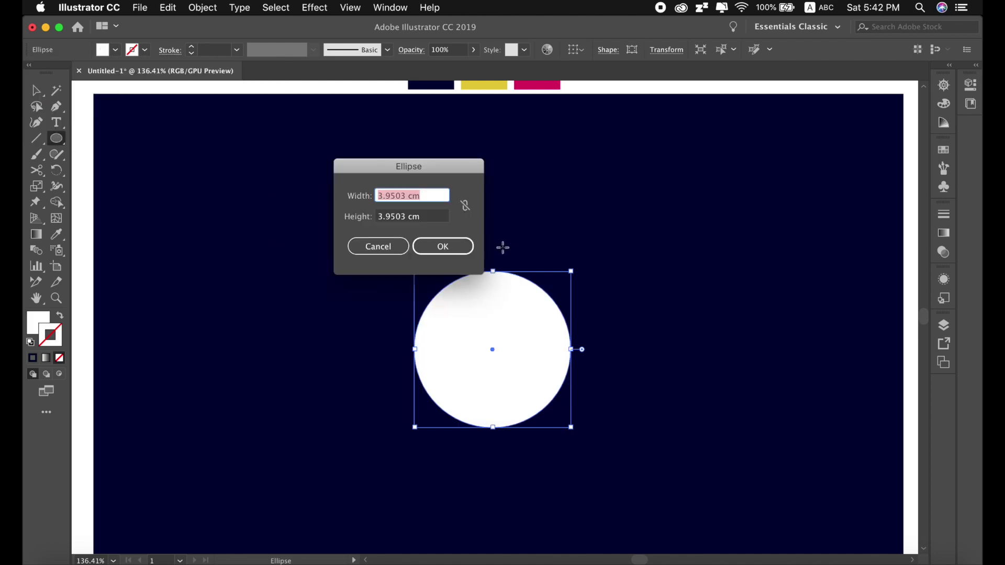
{"action": "left_click", "coordinate": [445, 247]}
{"action": "left_click_drag", "start_coordinate": [402, 236], "coordinate": [527, 304]}
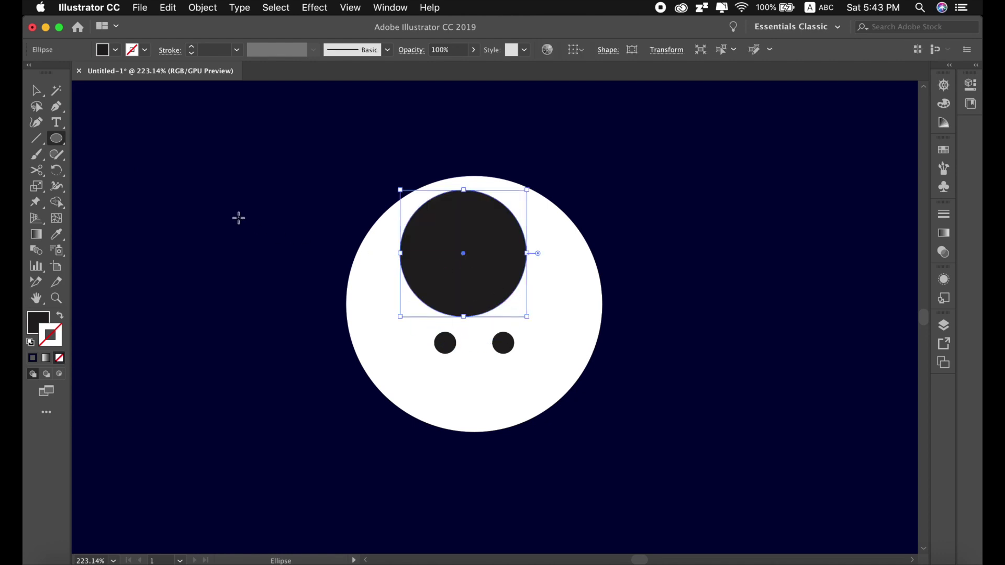
- Centre the dark circle horizontally over the face
{"action": "key", "text": "v"}
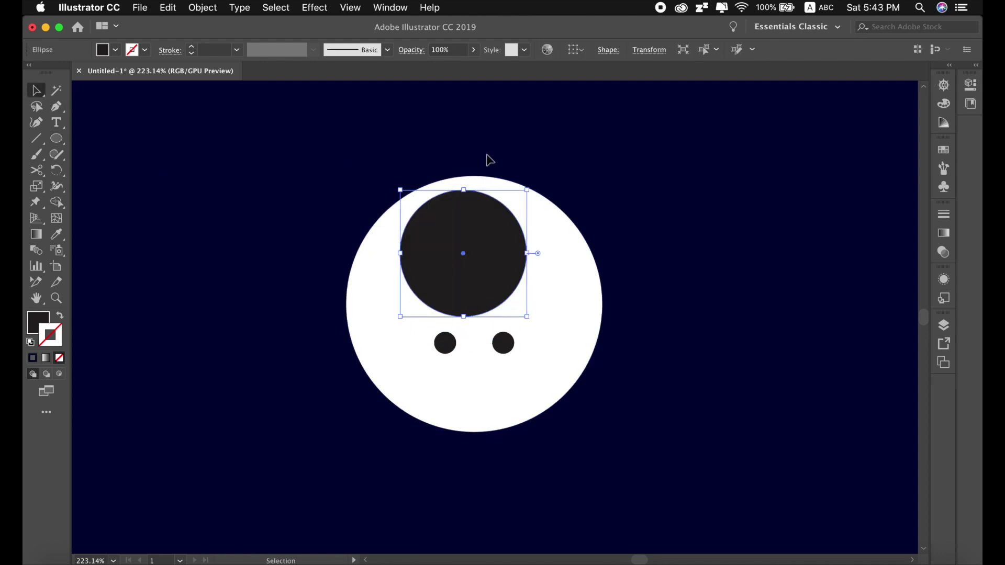
{"action": "left_click", "coordinate": [484, 186]}
{"action": "left_click_drag", "start_coordinate": [483, 249], "coordinate": [494, 253]}
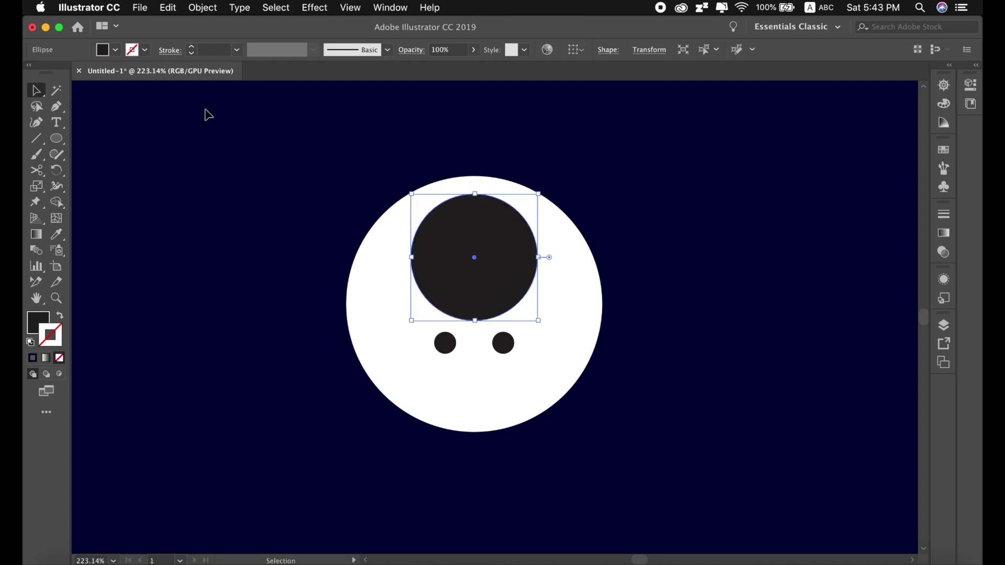
{"action": "key", "text": "a"}
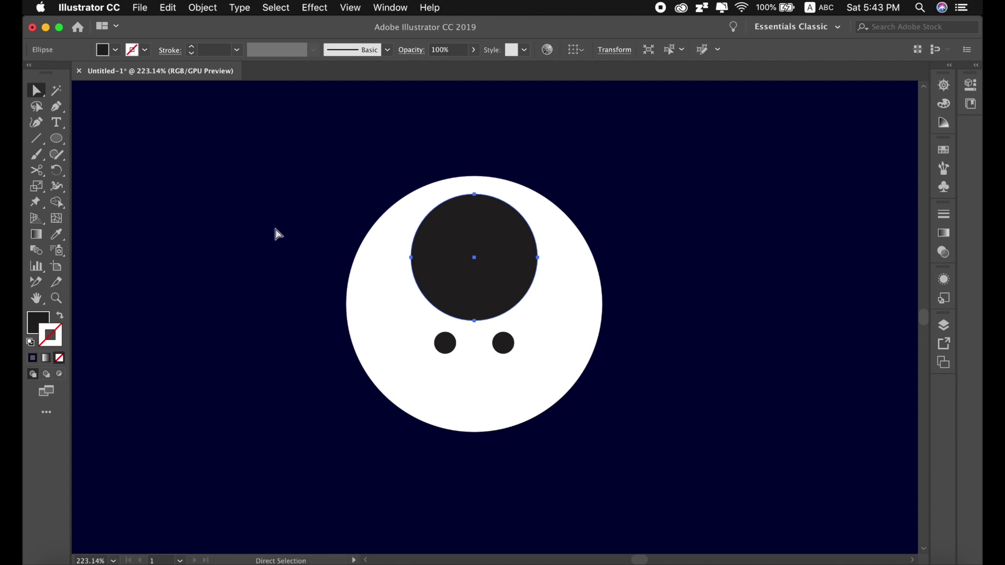
- Delete the dark circle's top anchor and swap the half-circle's fill to a stroke
{"action": "left_click", "coordinate": [474, 198]}
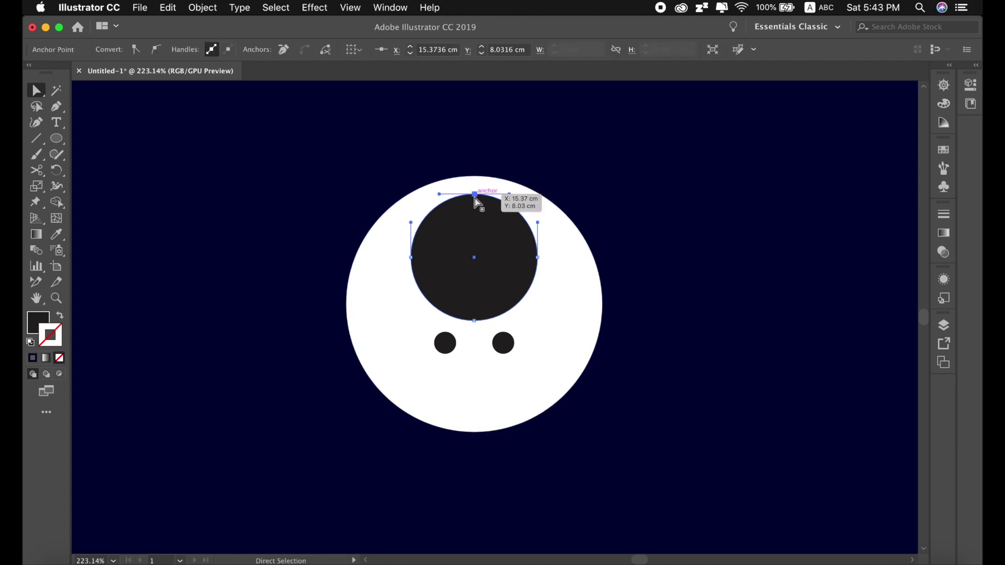
{"action": "key", "text": "Delete"}
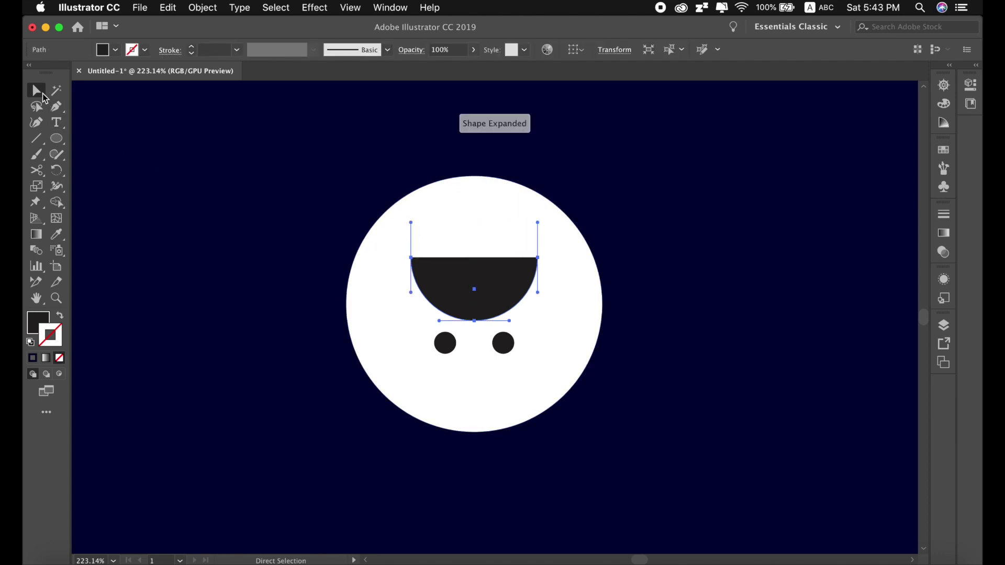
{"action": "left_click", "coordinate": [146, 50]}
{"action": "key", "text": "shift+x"}
{"action": "key", "text": "v"}
{"action": "left_click", "coordinate": [623, 321]}
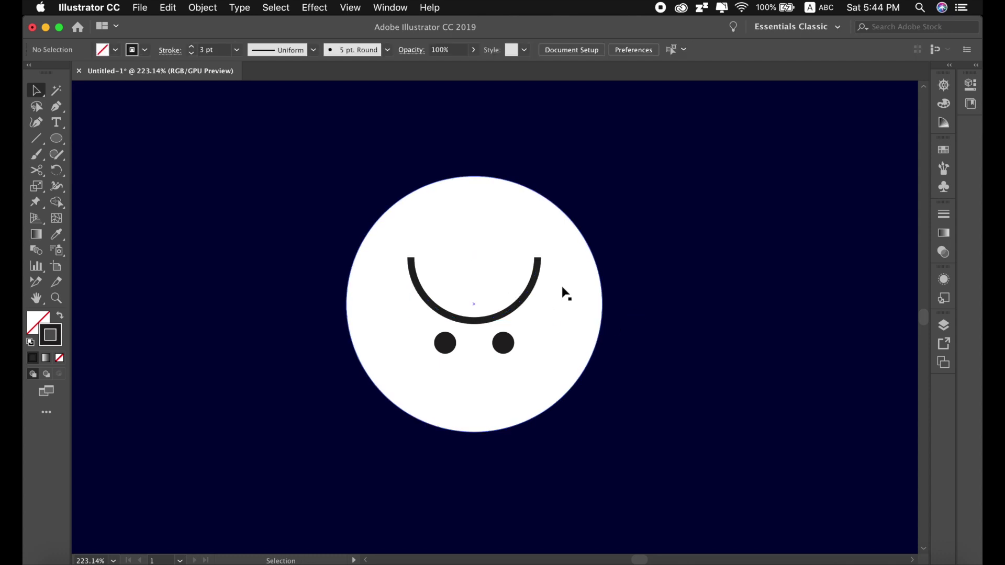
{"action": "left_click", "coordinate": [539, 271]}
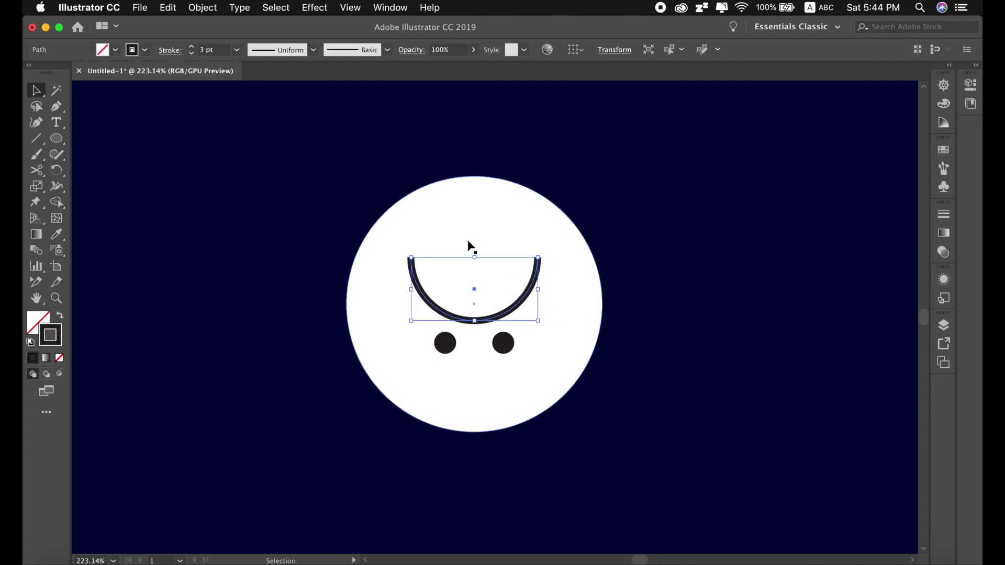
- Give the arc round caps and shrink it into a small smile under the eyes
{"action": "left_click", "coordinate": [169, 50]}
{"action": "left_click", "coordinate": [93, 102]}
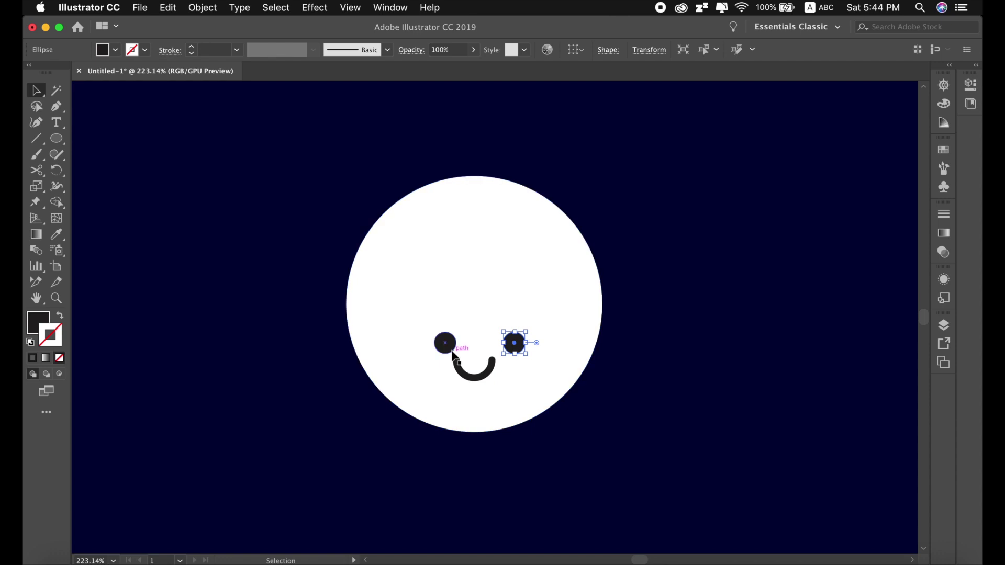
{"action": "left_click_drag", "start_coordinate": [449, 347], "coordinate": [435, 347]}
{"action": "left_click", "coordinate": [493, 364]}
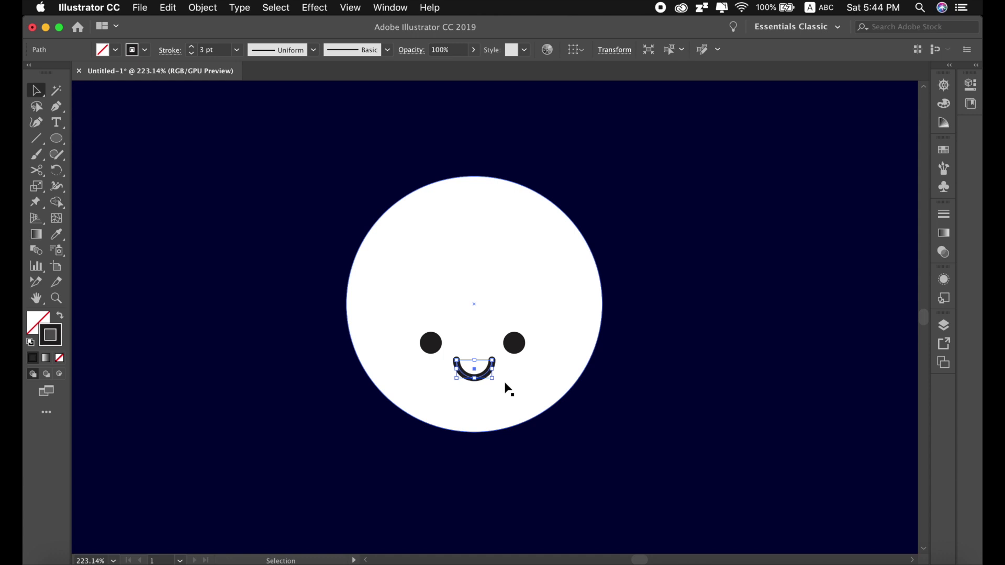
{"action": "left_click", "coordinate": [586, 437]}
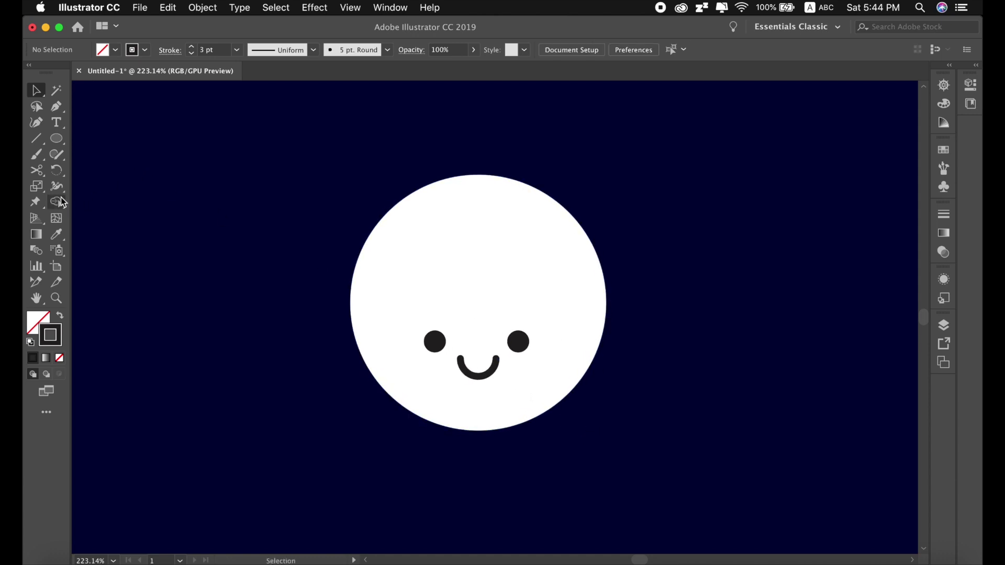
- Draw a small dark cheek dot below the right eye with its stroke set to None
{"action": "left_click", "coordinate": [62, 141]}
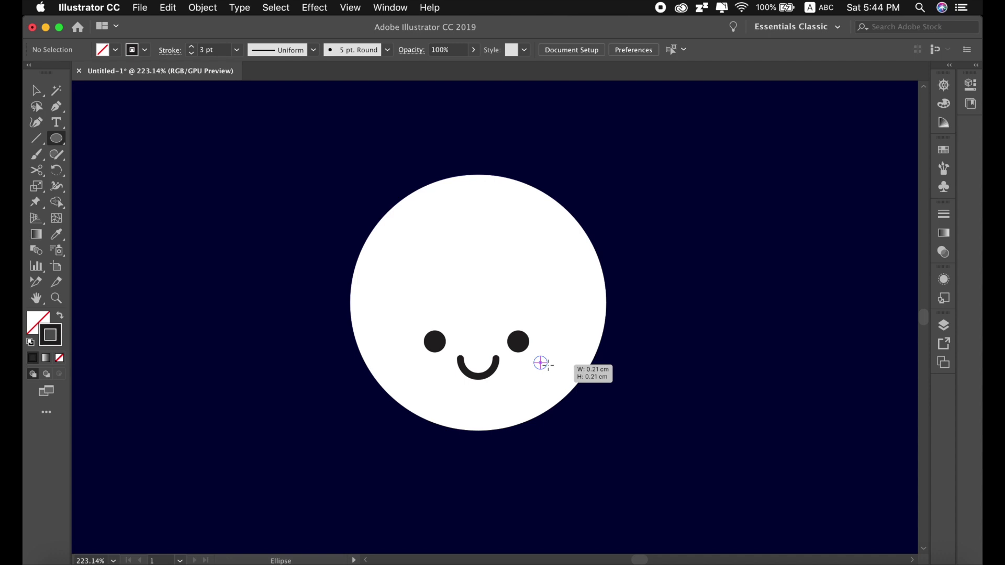
{"action": "left_click_drag", "start_coordinate": [543, 365], "coordinate": [554, 375]}
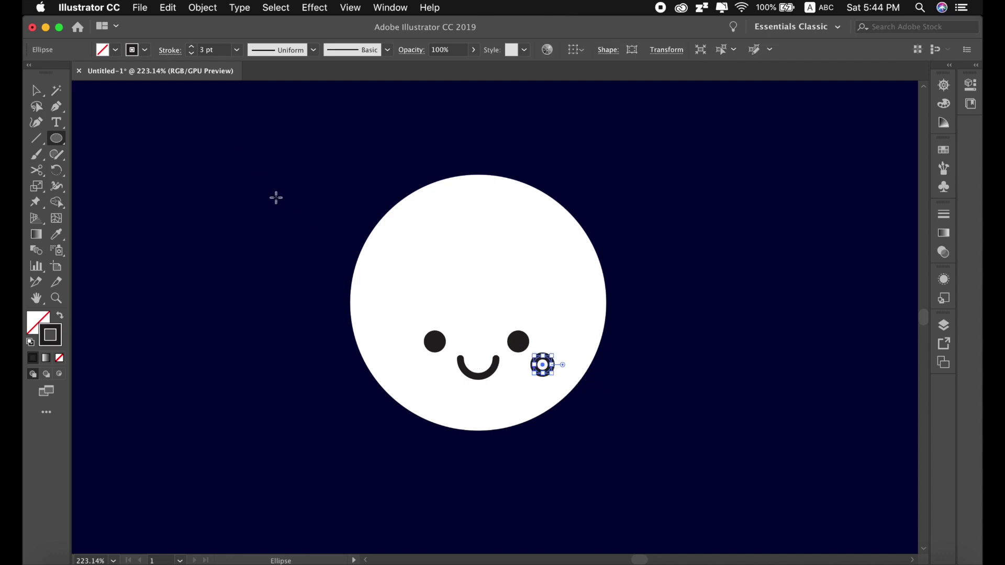
{"action": "left_click", "coordinate": [144, 49]}
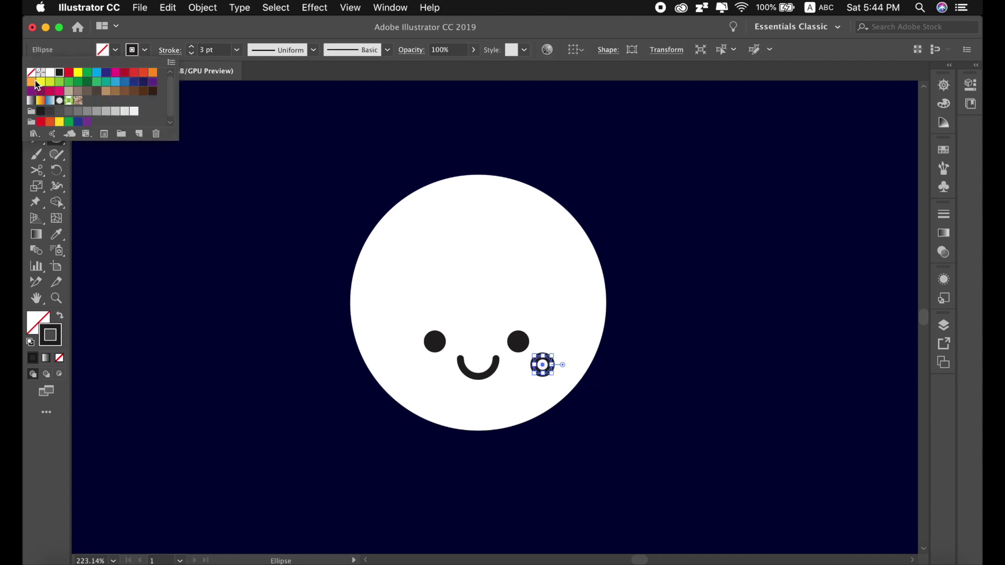
{"action": "left_click", "coordinate": [31, 72]}
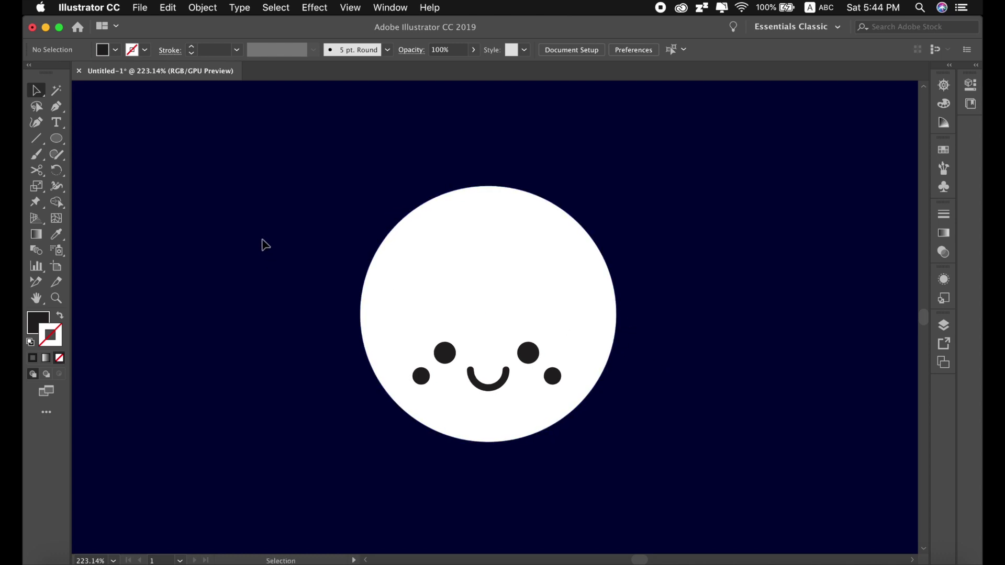
{"action": "left_click_drag", "start_coordinate": [56, 139], "coordinate": [92, 140]}
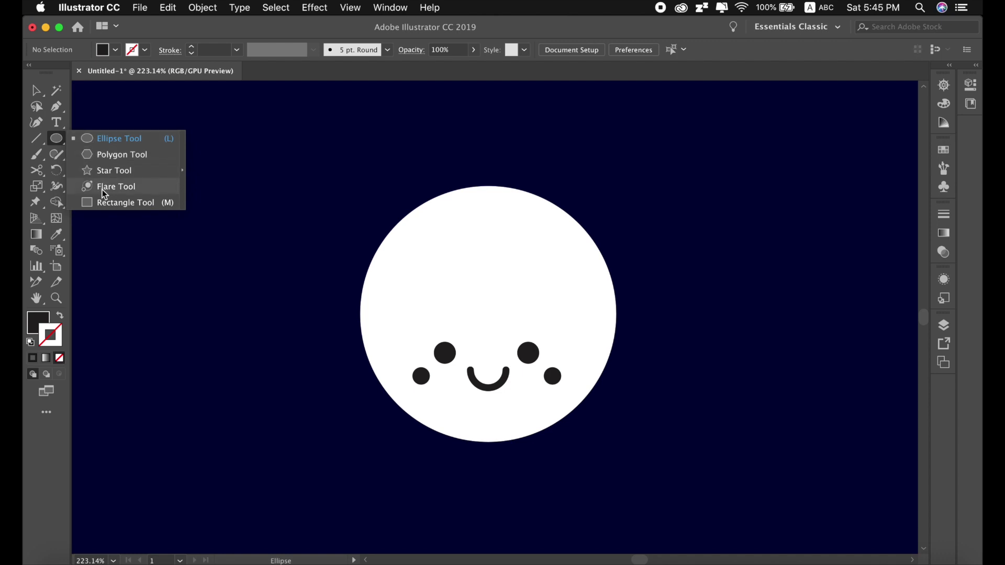
- Draw a rectangle over the face's top half, stretch it upward, and eyedrop the face's white onto it
{"action": "left_click_drag", "start_coordinate": [92, 141], "coordinate": [105, 200]}
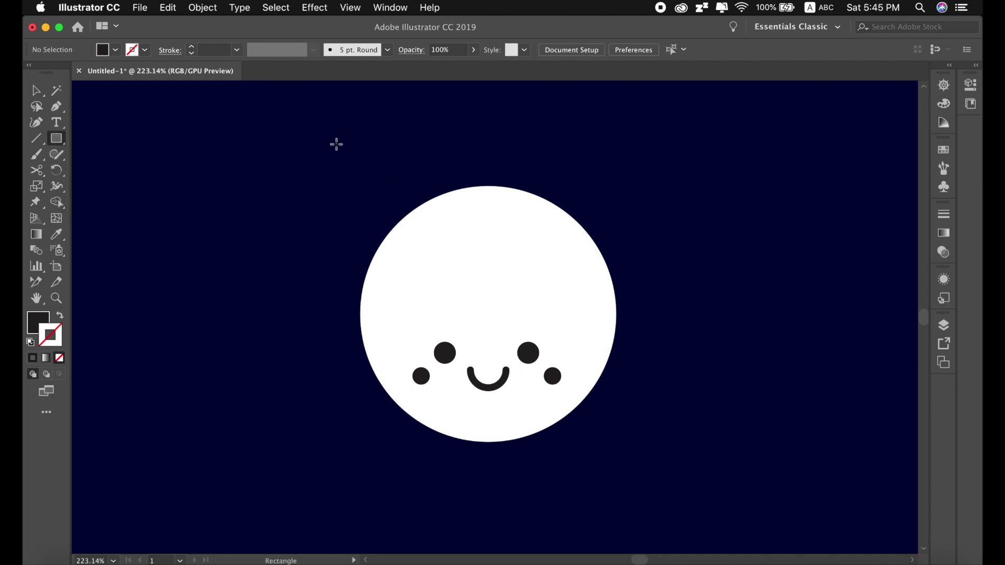
{"action": "mouse_move", "coordinate": [337, 143]}
{"action": "left_mouse_down"}
{"action": "mouse_move", "coordinate": [475, 338]}
{"action": "mouse_move", "coordinate": [475, 326]}
{"action": "mouse_move", "coordinate": [633, 340]}
{"action": "mouse_move", "coordinate": [616, 328]}
{"action": "left_mouse_up"}
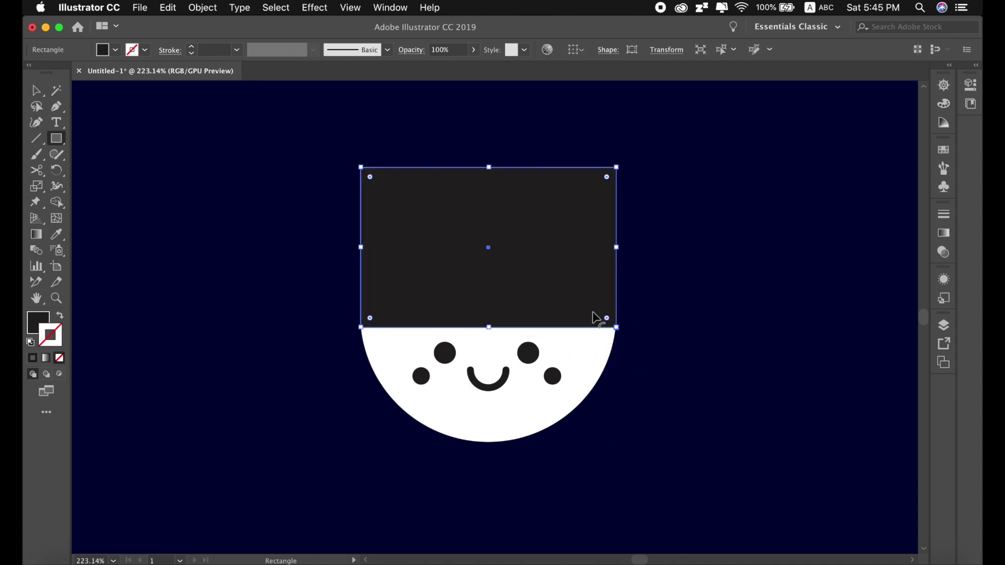
{"action": "scroll", "coordinate": [532, 333], "scroll_direction": "up", "scroll_amount": 3}
{"action": "scroll", "coordinate": [533, 332], "scroll_direction": "up", "scroll_amount": 1}
{"action": "left_click_drag", "start_coordinate": [484, 247], "coordinate": [483, 186]}
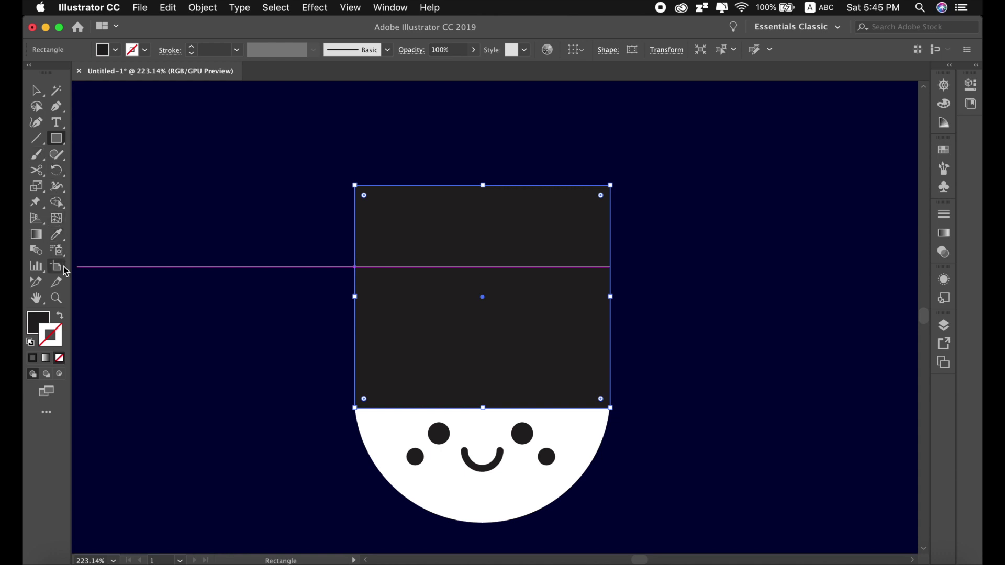
{"action": "left_click", "coordinate": [59, 220]}
{"action": "left_click", "coordinate": [382, 433]}
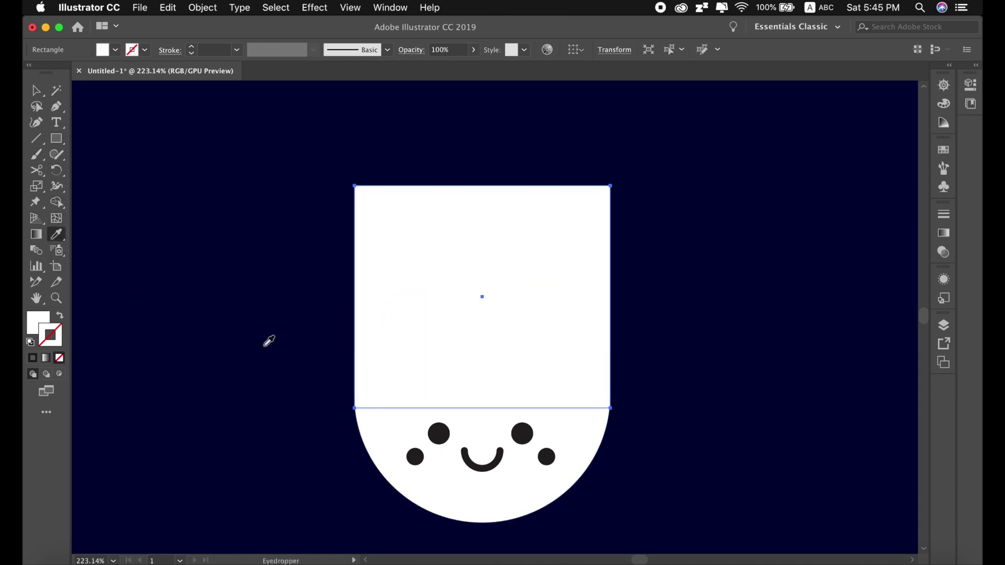
- Unite the rectangle and face circle with Pathfinder and send the merged body to back
{"action": "left_click", "coordinate": [36, 90]}
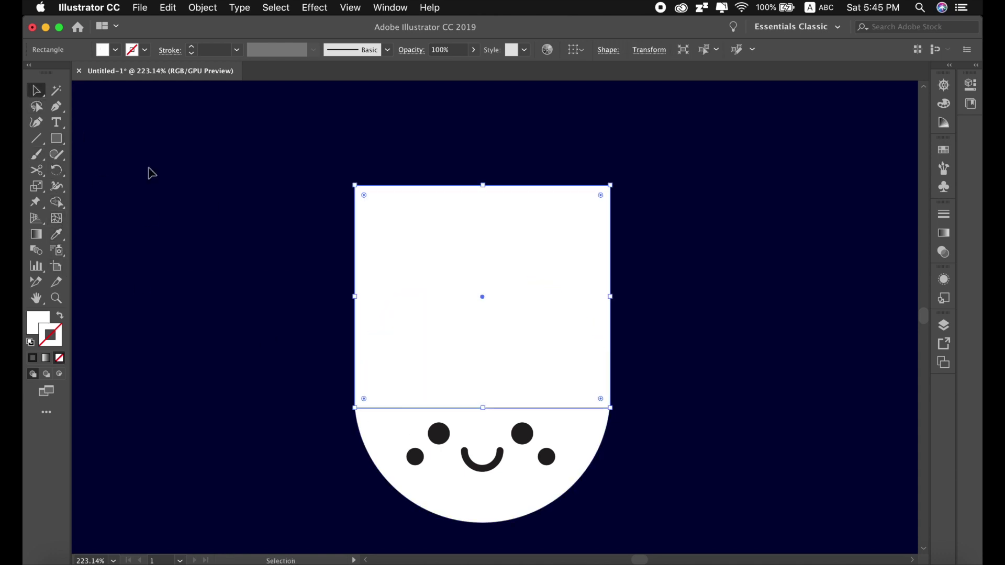
{"action": "left_click", "coordinate": [386, 432], "text": "shift"}
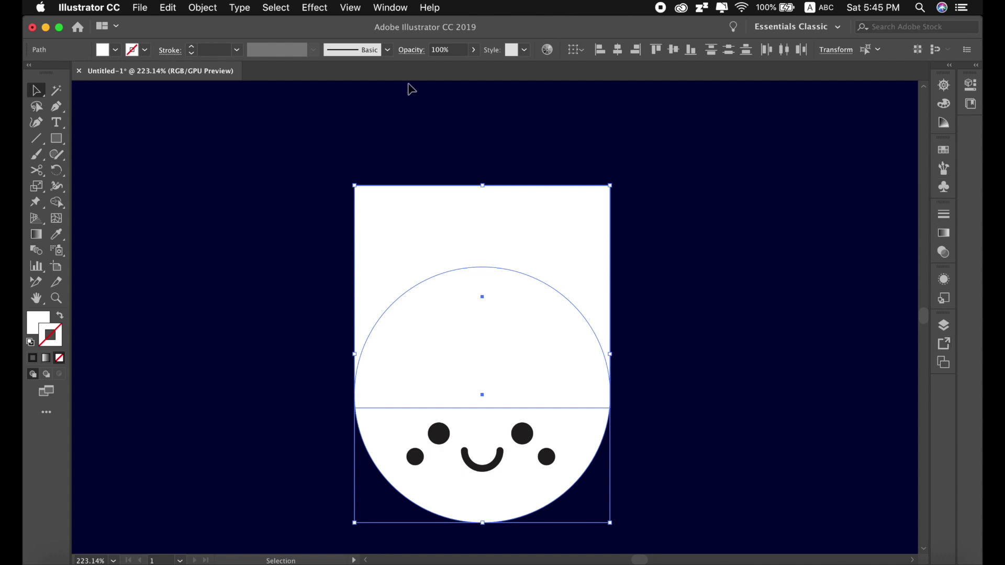
{"action": "left_click", "coordinate": [390, 8]}
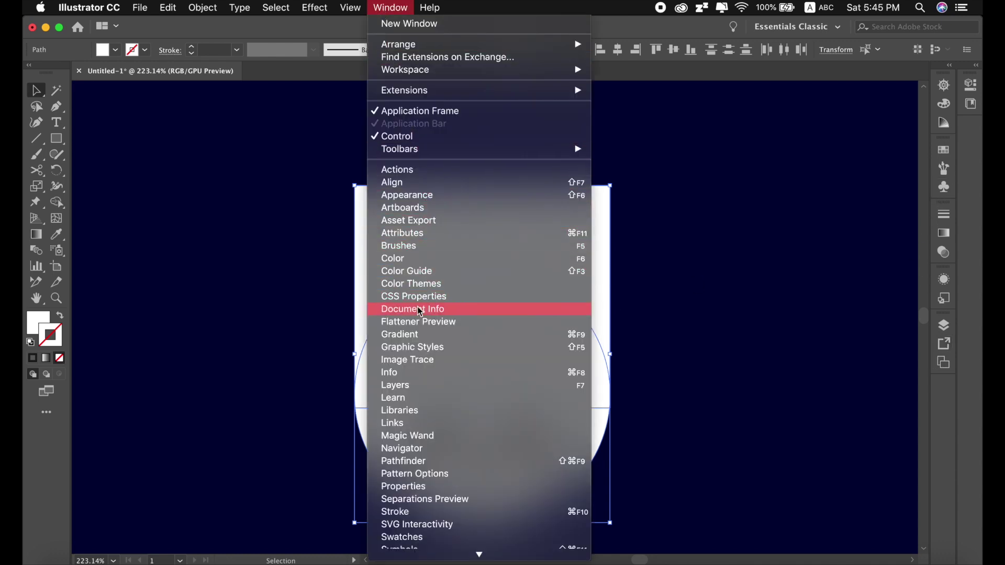
{"action": "left_click", "coordinate": [509, 80]}
{"action": "left_click", "coordinate": [511, 77]}
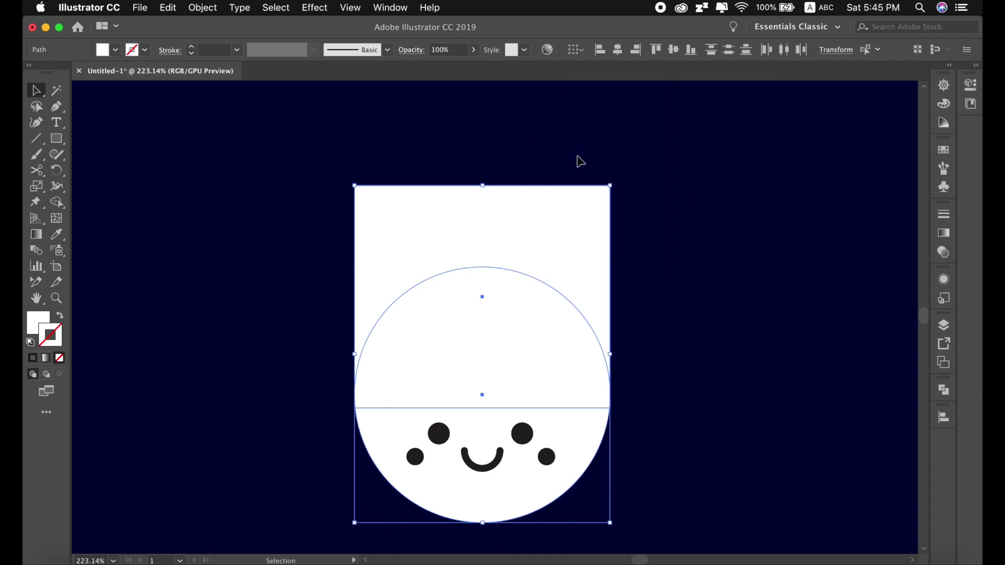
{"action": "left_click", "coordinate": [943, 390]}
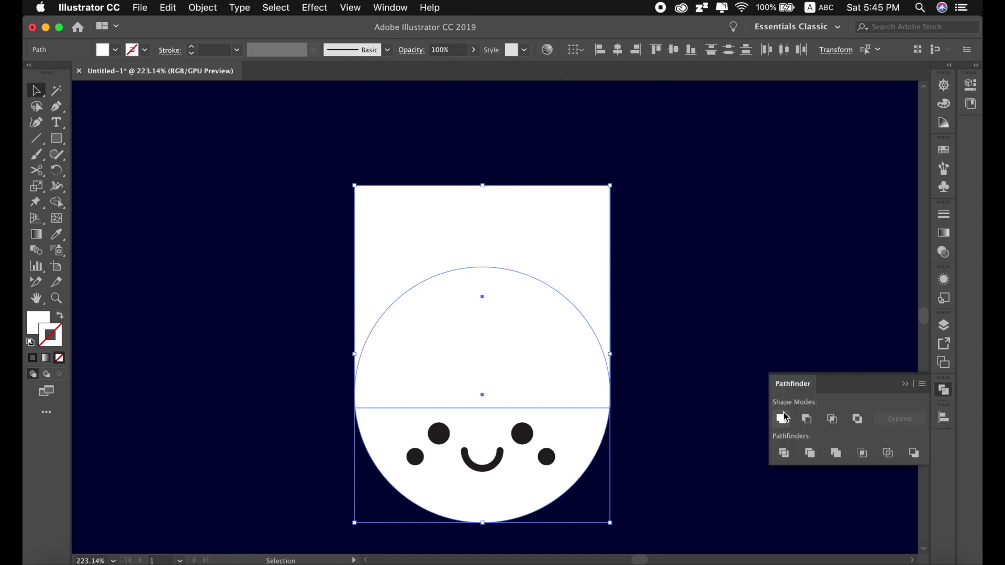
{"action": "left_click", "coordinate": [781, 419]}
{"action": "left_click", "coordinate": [681, 325]}
{"action": "left_click", "coordinate": [572, 296]}
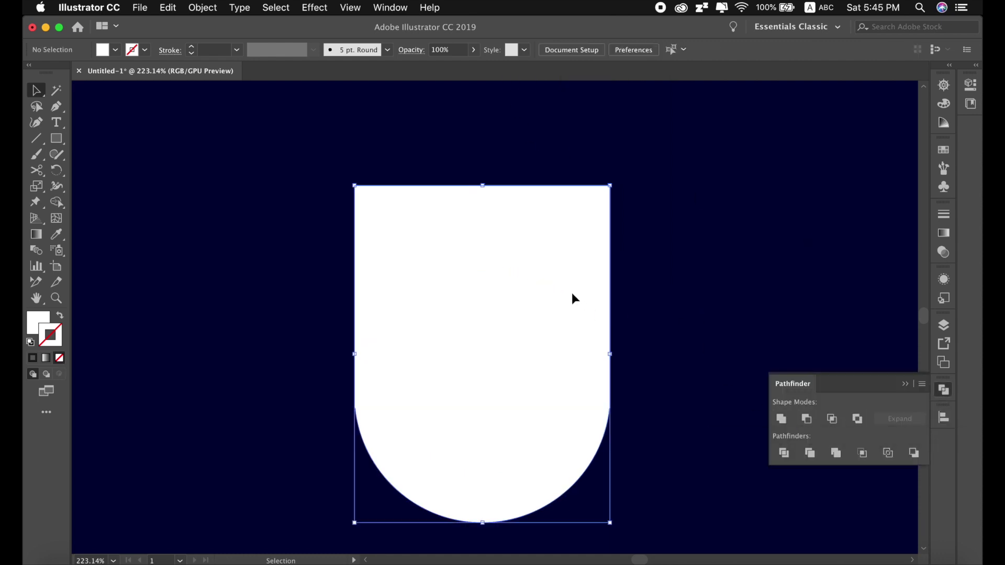
{"action": "key", "text": "ctrl+shift+bracketleft"}
{"action": "left_click", "coordinate": [540, 309]}
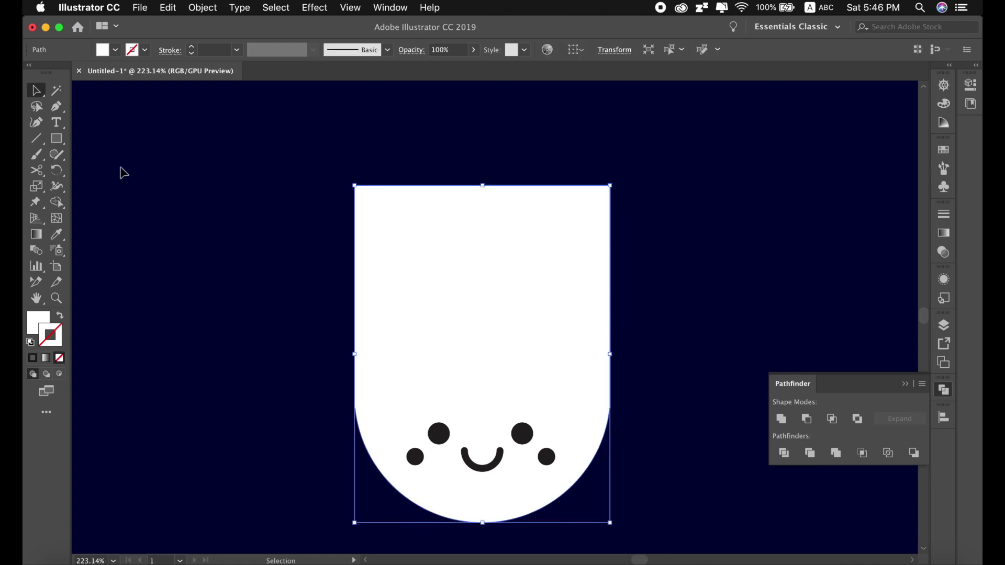
- Draw a tall thin yellow bar, copy it leftward, and group the three bars
{"action": "left_click_drag", "start_coordinate": [58, 147], "coordinate": [99, 203]}
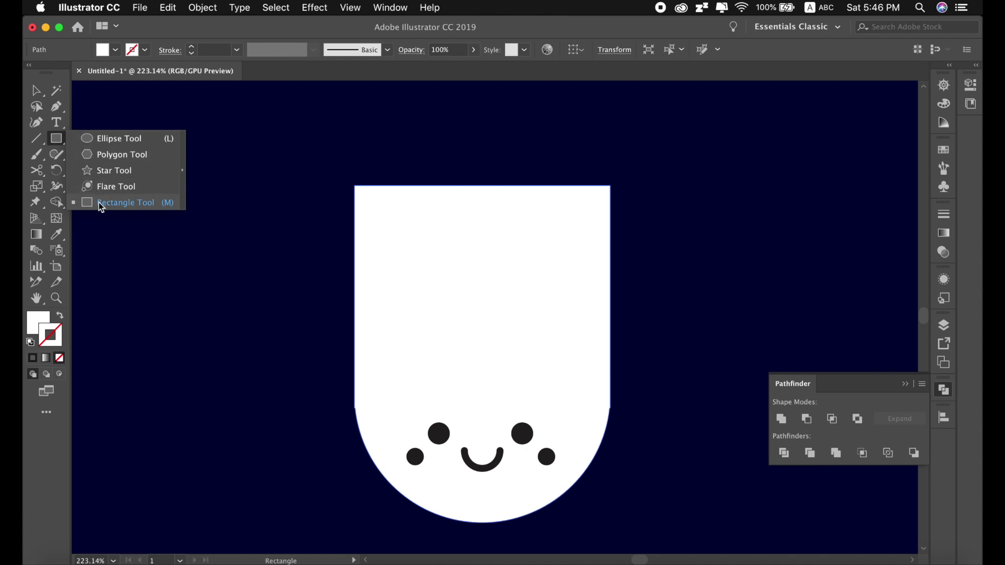
{"action": "mouse_move", "coordinate": [550, 169]}
{"action": "left_mouse_down"}
{"action": "mouse_move", "coordinate": [580, 354]}
{"action": "mouse_move", "coordinate": [561, 338]}
{"action": "left_mouse_up"}
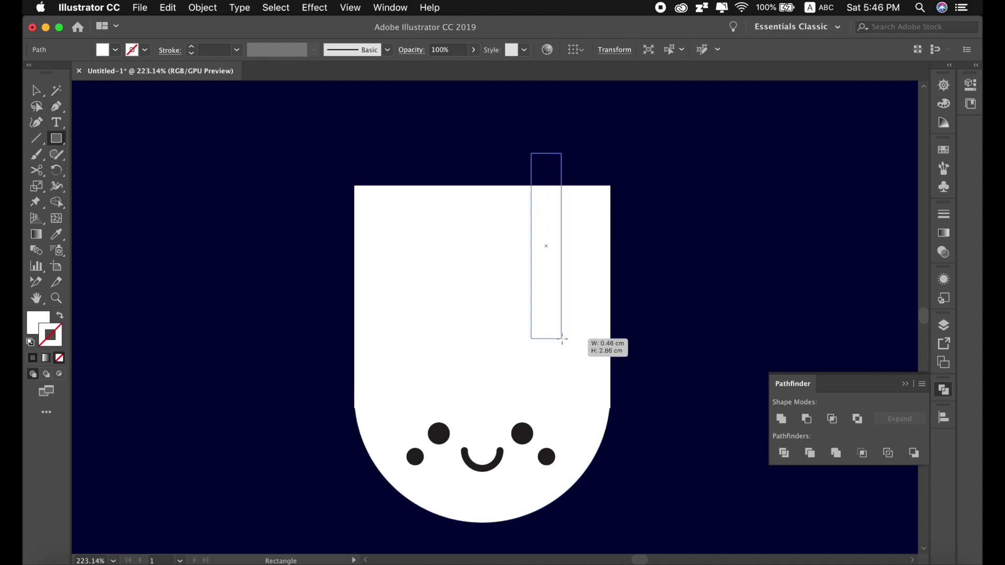
{"action": "left_click_drag", "start_coordinate": [547, 246], "coordinate": [394, 260]}
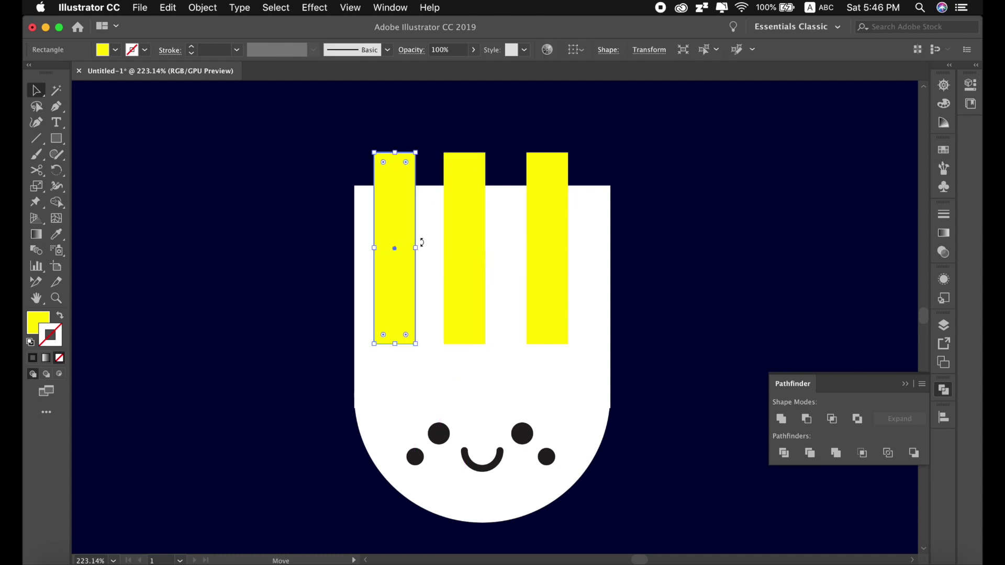
{"action": "left_click", "coordinate": [459, 257], "text": "shift"}
{"action": "left_click", "coordinate": [564, 274], "text": "shift"}
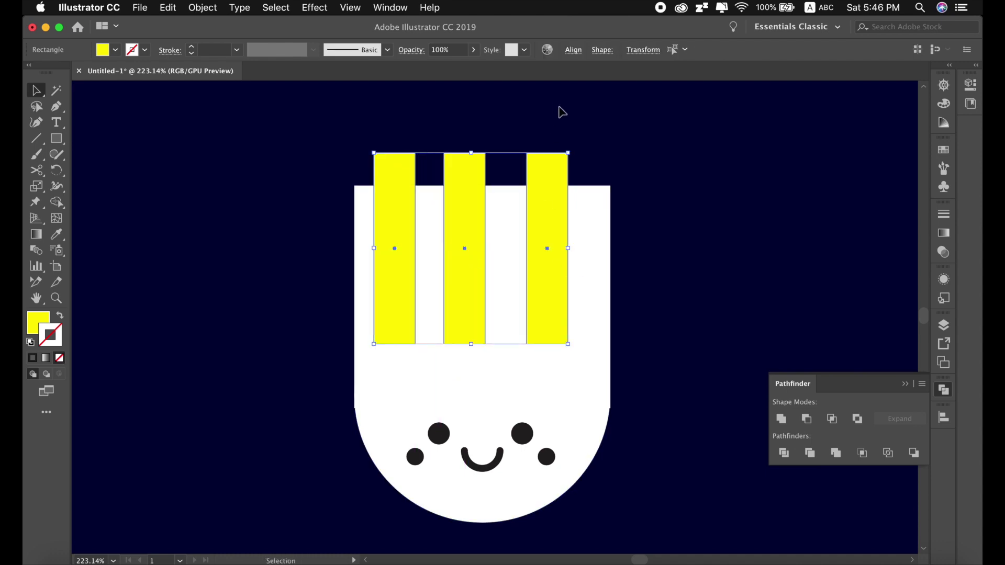
{"action": "right_click", "coordinate": [396, 219]}
{"action": "left_click", "coordinate": [442, 308]}
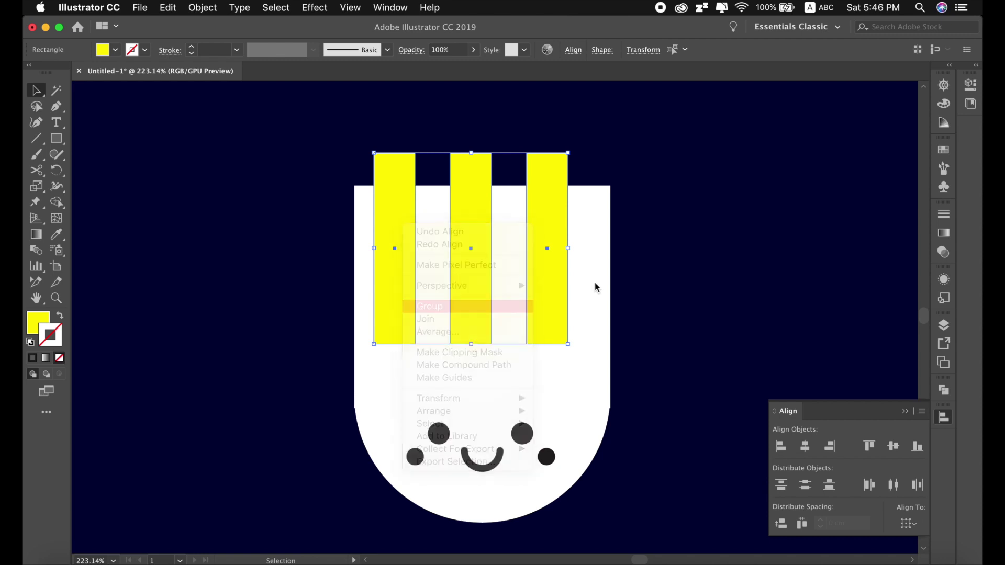
- Centre the bar group horizontally over the white face shape
{"action": "left_click", "coordinate": [598, 234], "text": "shift"}
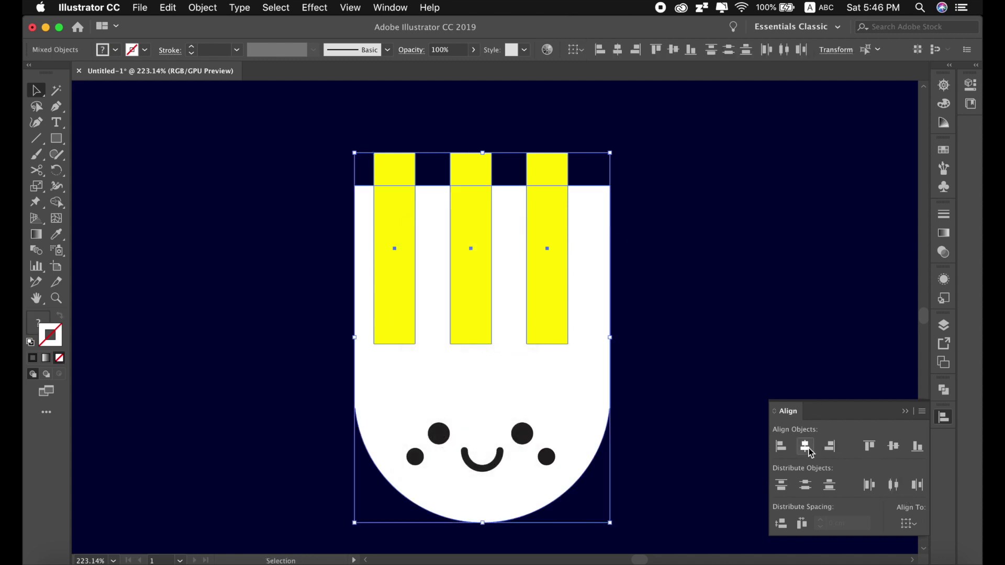
{"action": "left_click", "coordinate": [805, 447]}
{"action": "left_click", "coordinate": [675, 282]}
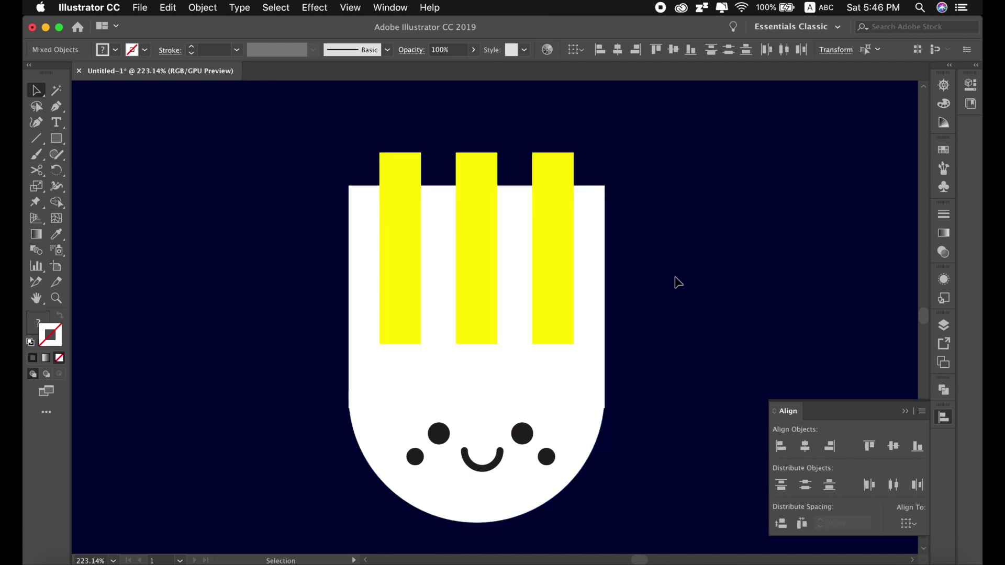
{"action": "left_click", "coordinate": [556, 335]}
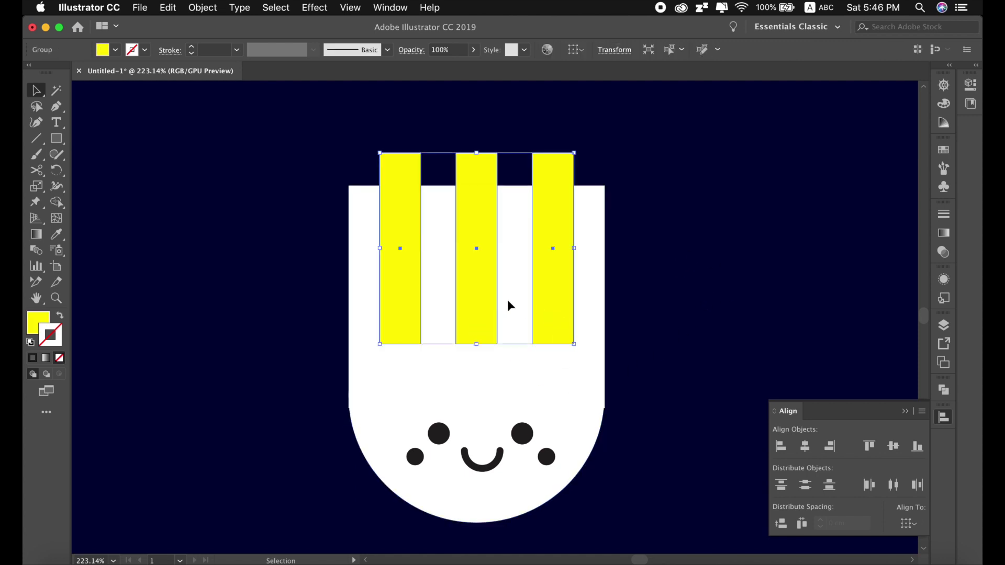
- Adjust the yellow bars' bottom corner points so the bars reach different depths
{"action": "left_click", "coordinate": [568, 411], "text": "shift"}
{"action": "key", "text": "Right"}
{"action": "key", "text": "Right"}
{"action": "key", "text": "Right"}
{"action": "key", "text": "Right"}
{"action": "key", "text": "Right"}
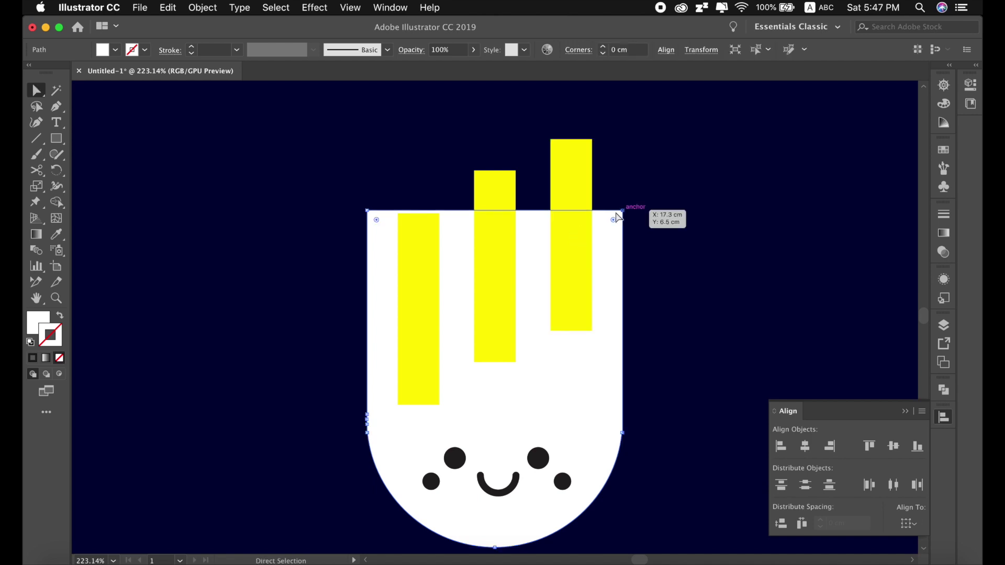
{"action": "left_click", "coordinate": [622, 211]}
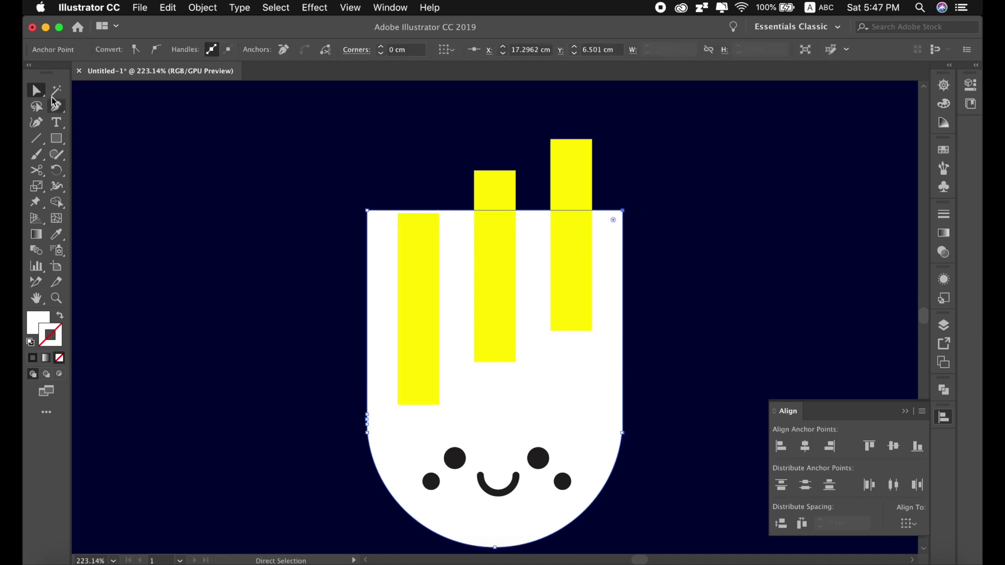
{"action": "left_click", "coordinate": [146, 227]}
{"action": "left_click", "coordinate": [417, 330]}
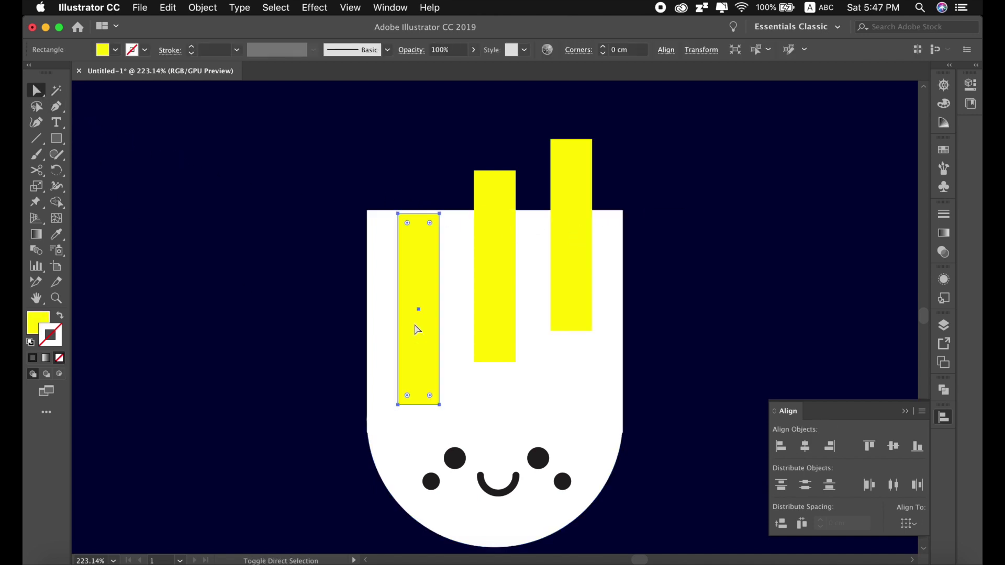
{"action": "left_click", "coordinate": [591, 329]}
{"action": "left_click", "coordinate": [592, 330]}
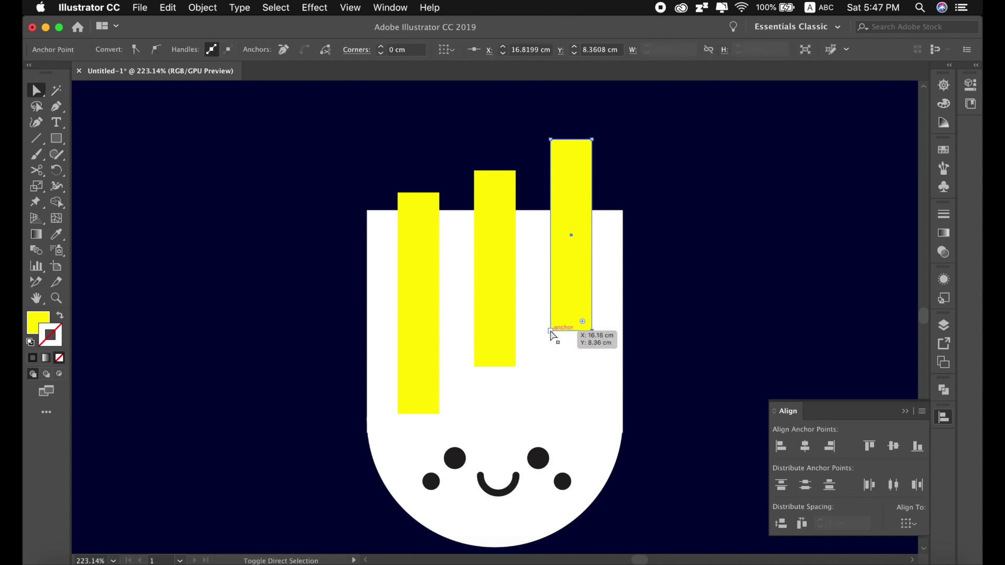
{"action": "left_click", "coordinate": [550, 331], "text": "shift"}
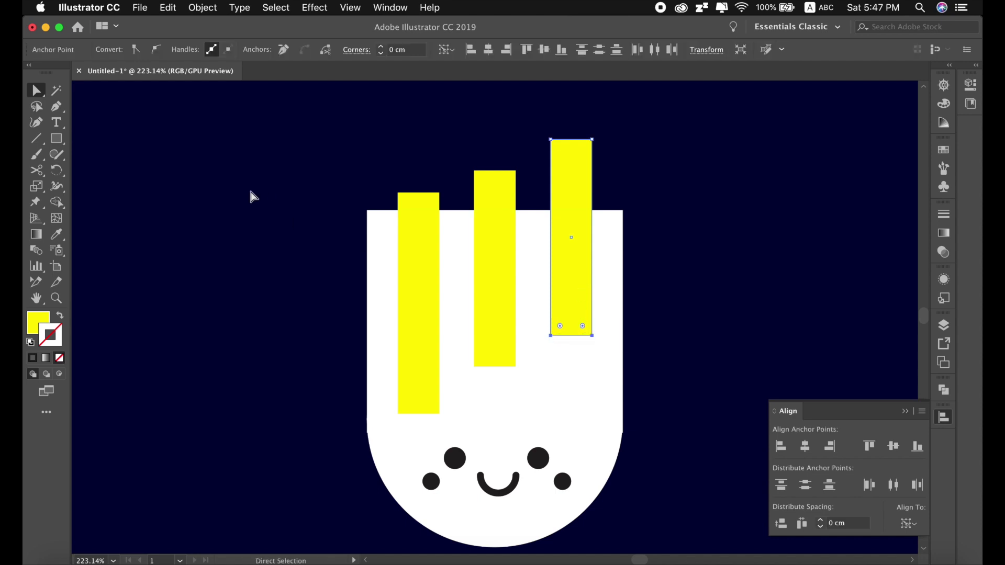
{"action": "left_click", "coordinate": [259, 281]}
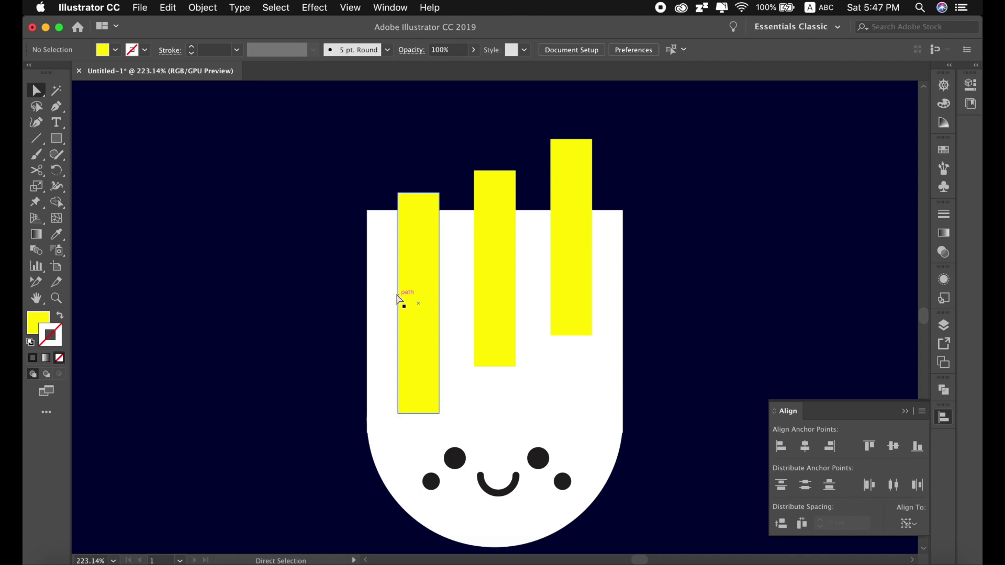
- Select the white body with the left, middle and right bars for the Pathfinder cut
{"action": "left_click", "coordinate": [382, 278]}
{"action": "left_click", "coordinate": [417, 296], "text": "shift"}
{"action": "left_click", "coordinate": [489, 296], "text": "shift"}
{"action": "left_click", "coordinate": [571, 295], "text": "shift"}
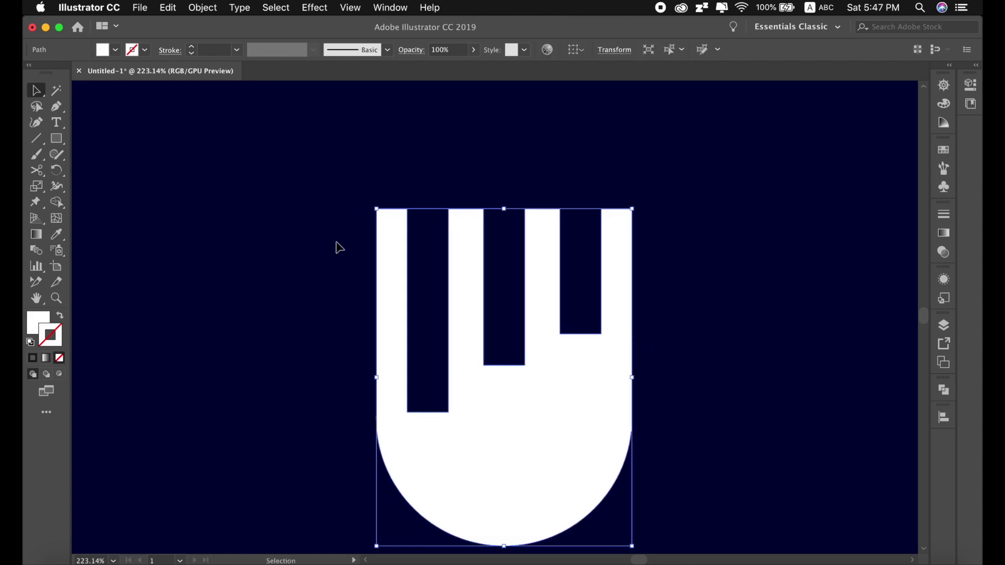
- Lower the tops of the first, second and fourth fingers to stagger their heights
{"action": "key", "text": "a"}
{"action": "left_click", "coordinate": [377, 209]}
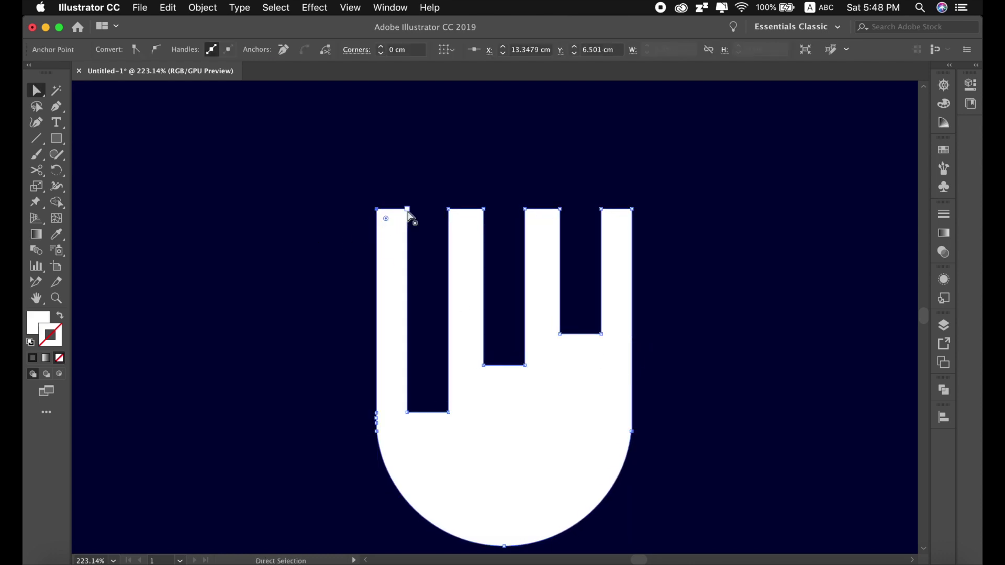
{"action": "left_click", "coordinate": [408, 209], "text": "shift"}
{"action": "left_click_drag", "start_coordinate": [408, 209], "coordinate": [407, 300]}
{"action": "left_click", "coordinate": [483, 209]}
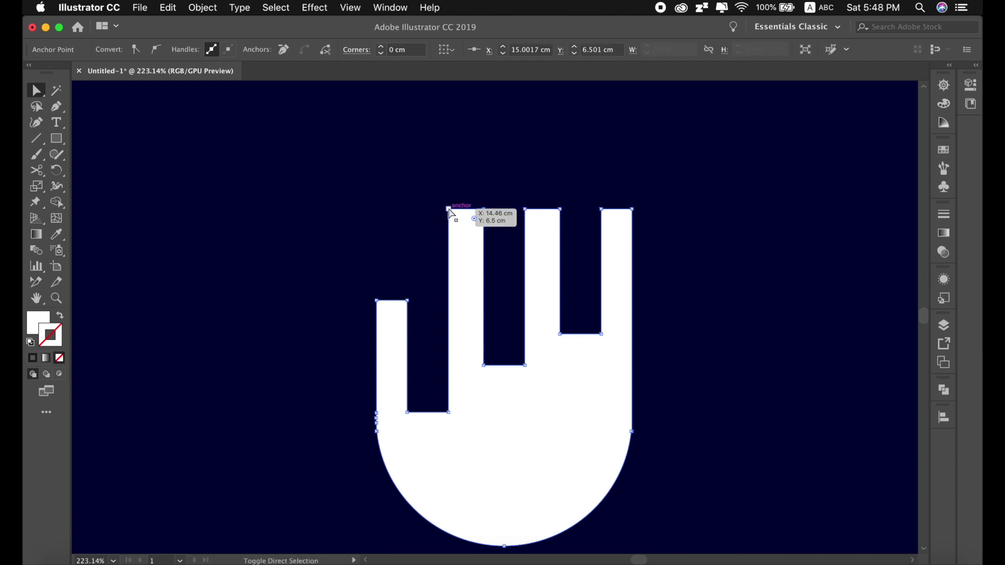
{"action": "left_click", "coordinate": [448, 209], "text": "shift"}
{"action": "key", "text": "Down"}
{"action": "key", "text": "Down"}
{"action": "key", "text": "Down"}
{"action": "key", "text": "Down"}
{"action": "key", "text": "Down"}
{"action": "key", "text": "Down"}
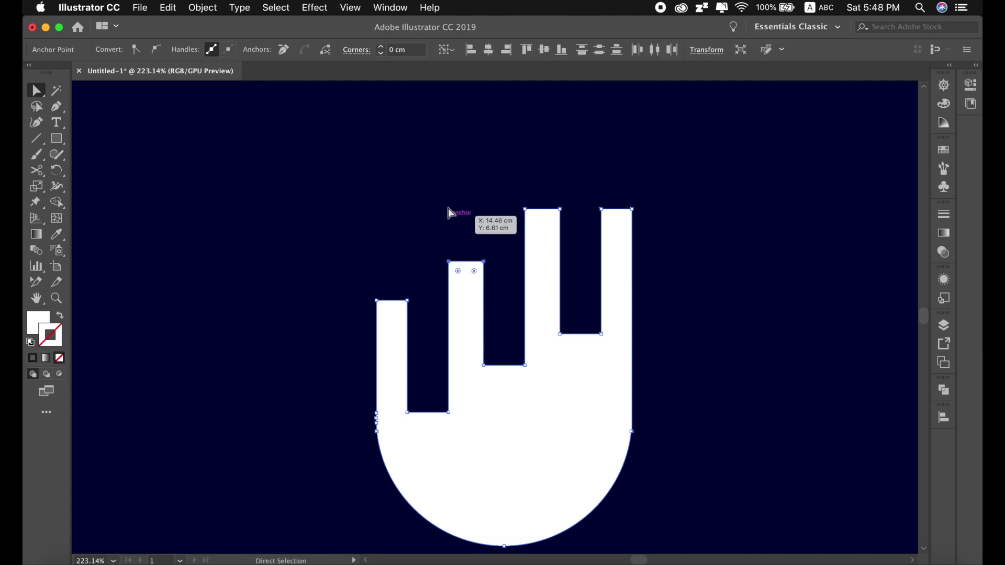
{"action": "key", "text": "Down"}
{"action": "key", "text": "Down"}
{"action": "key", "text": "Down"}
{"action": "key", "text": "Down"}
{"action": "left_click", "coordinate": [376, 300]}
{"action": "left_click", "coordinate": [408, 300], "text": "shift"}
{"action": "key", "text": "Down"}
{"action": "key", "text": "Down"}
{"action": "key", "text": "Down"}
{"action": "left_click", "coordinate": [632, 209]}
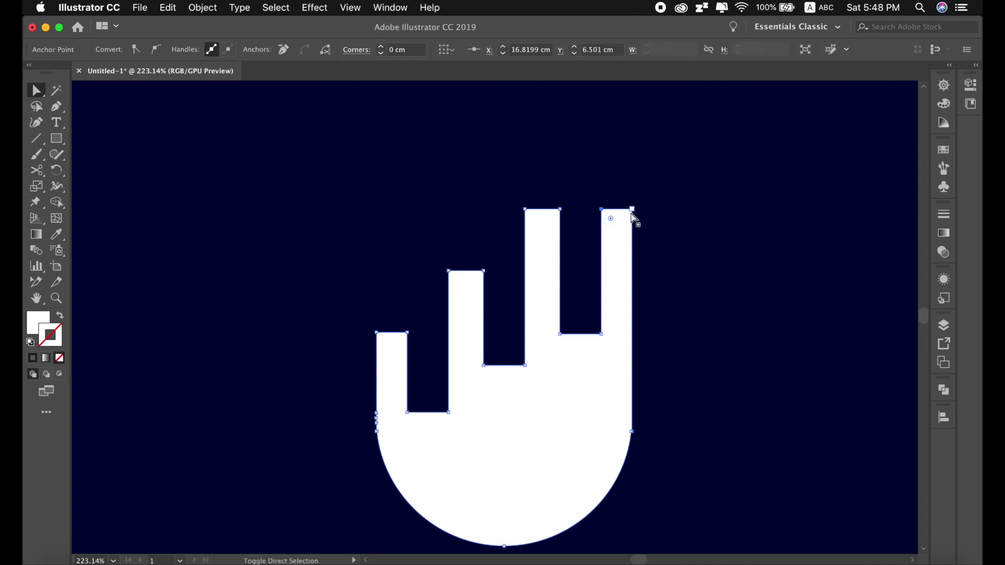
{"action": "left_click", "coordinate": [632, 210], "text": "shift"}
{"action": "key", "text": "Down"}
{"action": "key", "text": "Down"}
{"action": "key", "text": "Down"}
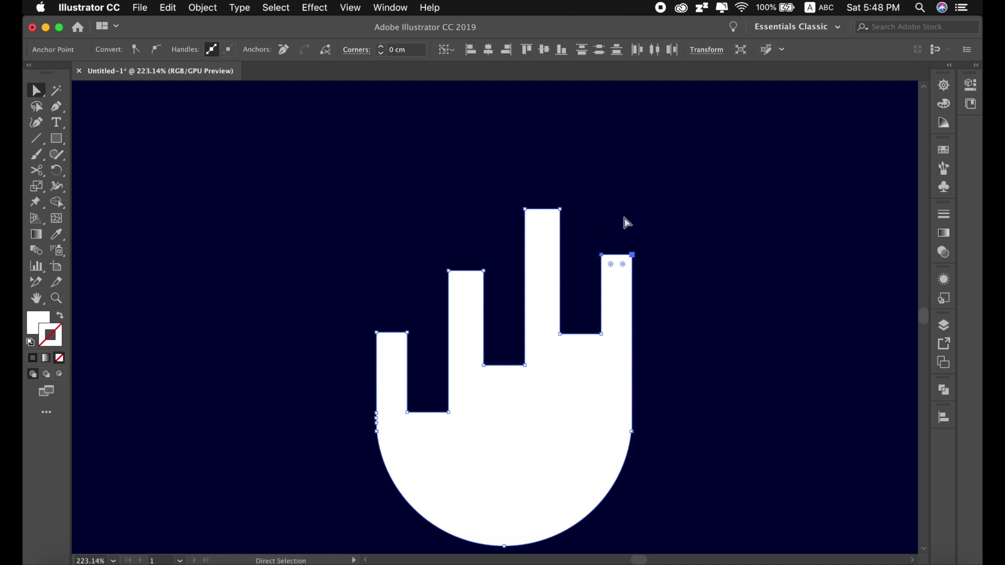
- Round every corner of the flame shape with the live corner widget
{"action": "key", "text": "v"}
{"action": "left_click_drag", "start_coordinate": [627, 222], "coordinate": [603, 240]}
{"action": "left_click", "coordinate": [654, 210]}
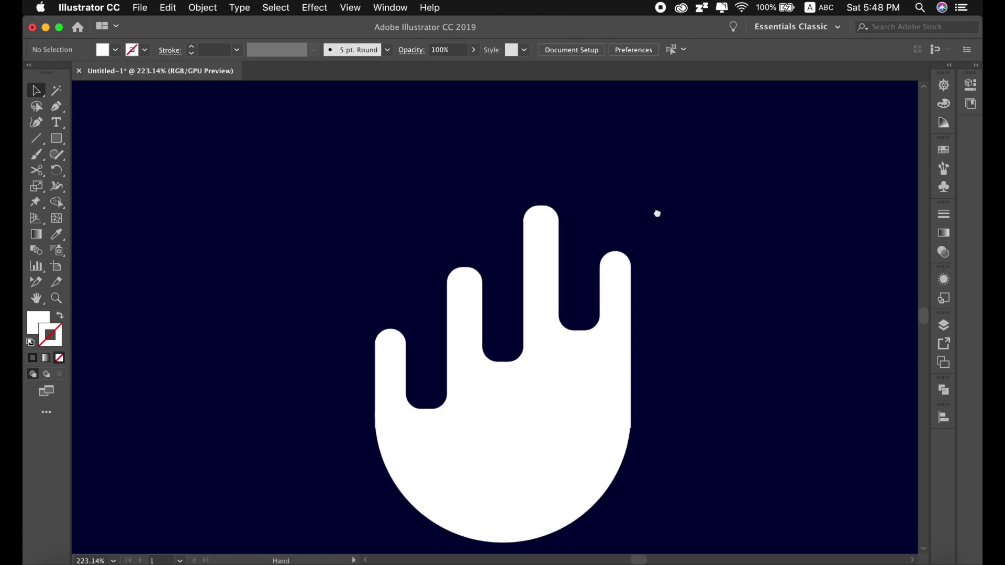
{"action": "left_click_drag", "start_coordinate": [657, 213], "coordinate": [654, 200]}
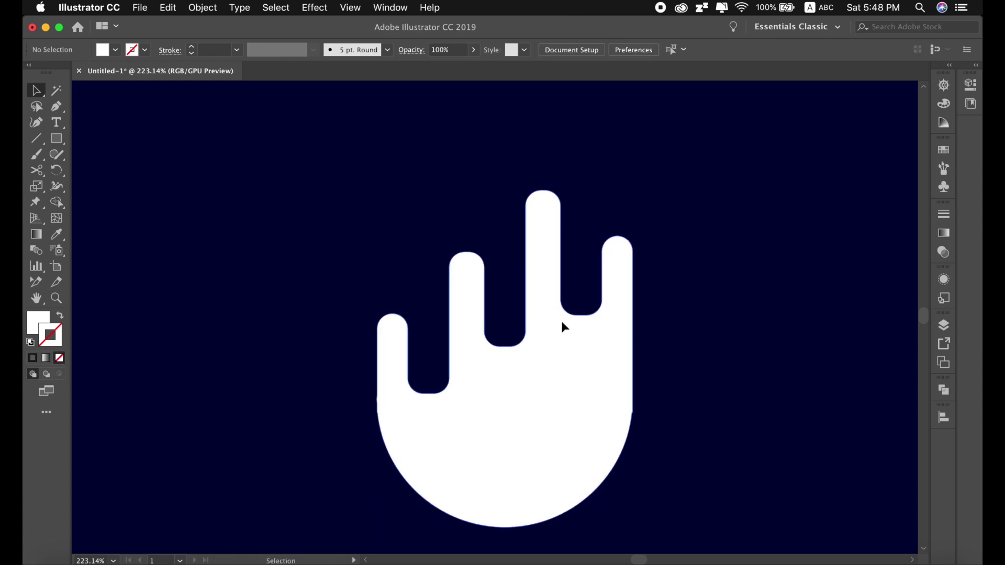
{"action": "left_click", "coordinate": [521, 343]}
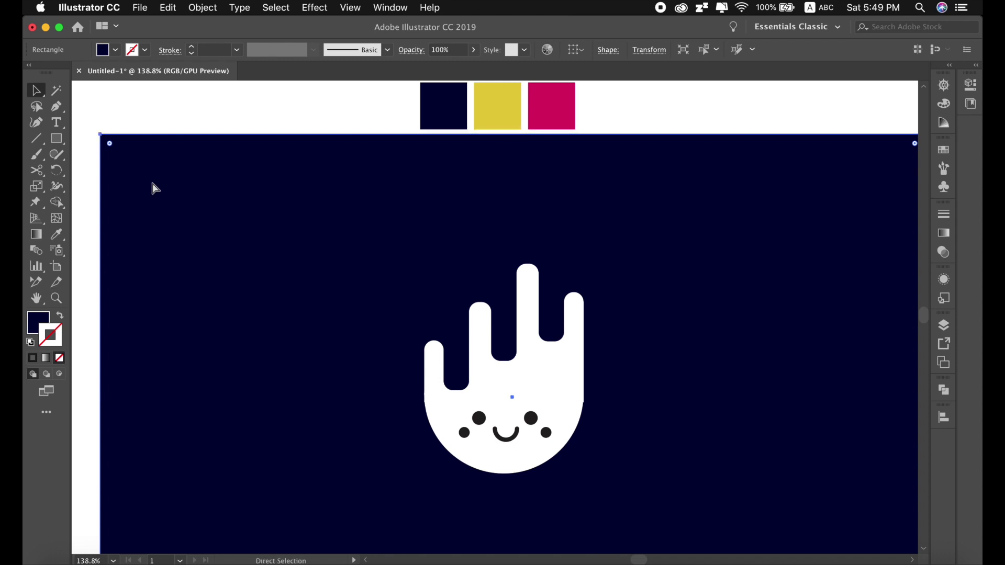
- Draw a blue rounded bar over the flame and send it one layer backward
{"action": "key", "text": "super+shift+a"}
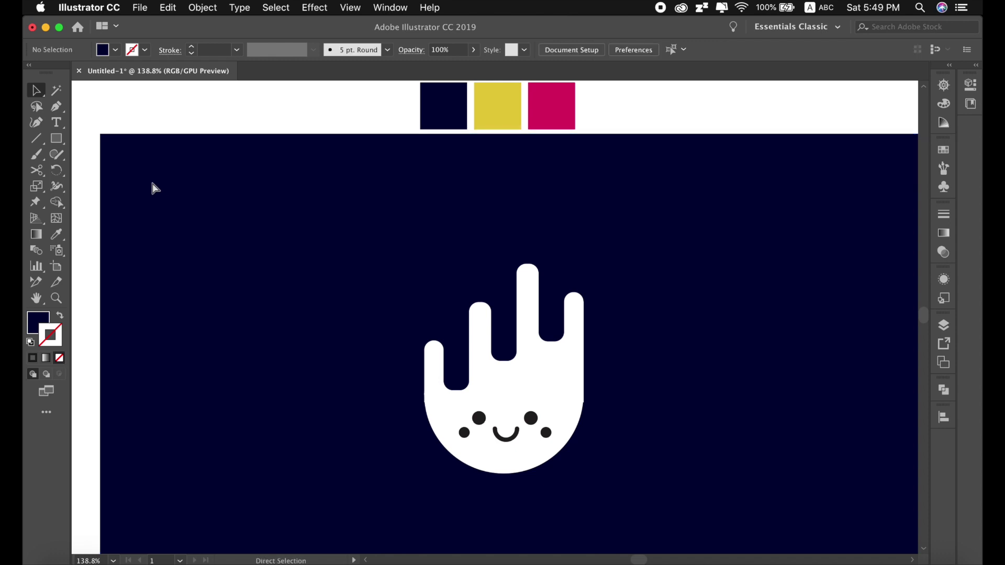
{"action": "left_click", "coordinate": [56, 138]}
{"action": "left_click_drag", "start_coordinate": [384, 218], "coordinate": [595, 398]}
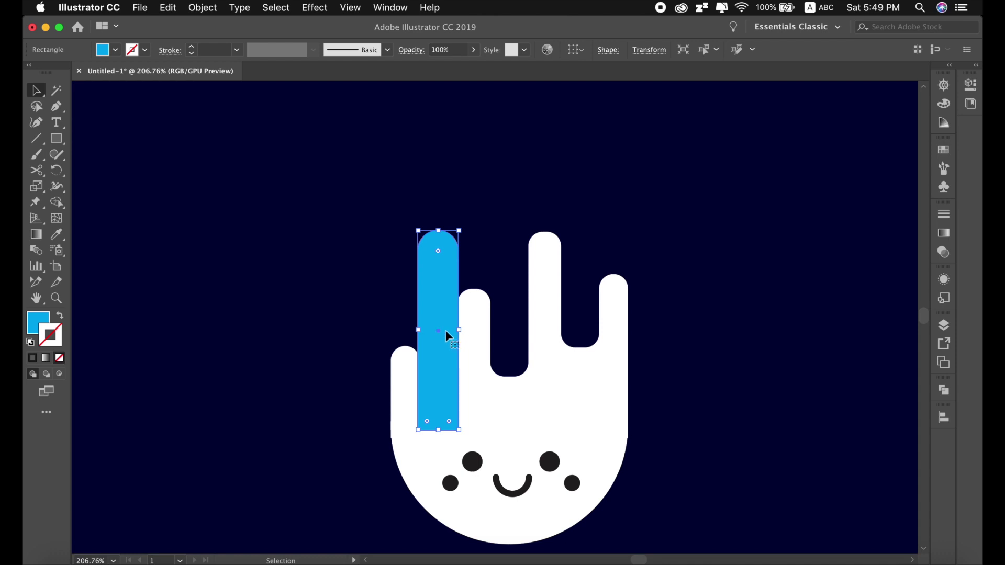
{"action": "right_click", "coordinate": [449, 303]}
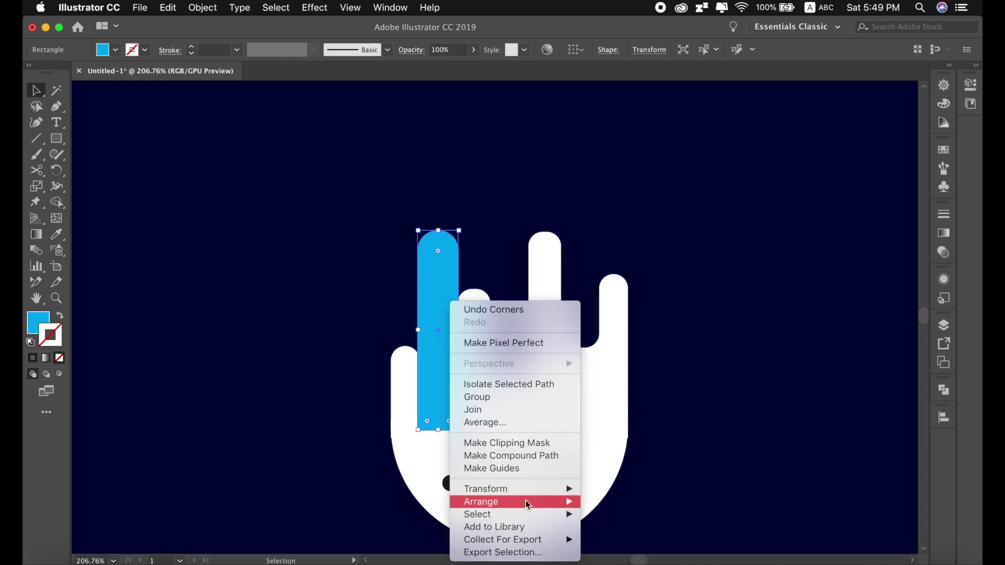
{"action": "mouse_move", "coordinate": [480, 502]}
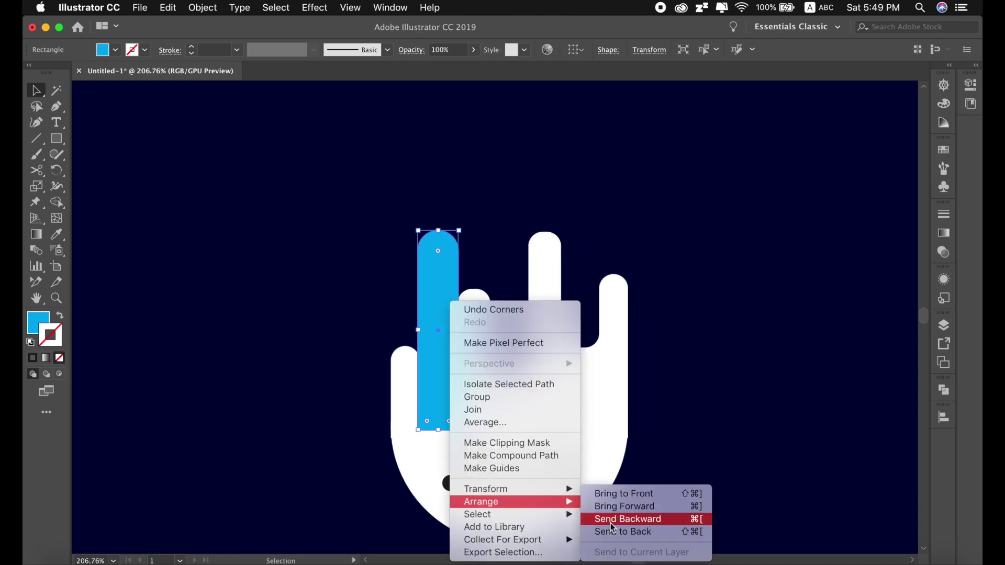
{"action": "left_click", "coordinate": [611, 521]}
{"action": "mouse_move", "coordinate": [424, 362]}
{"action": "left_mouse_down"}
{"action": "mouse_move", "coordinate": [435, 333]}
{"action": "mouse_move", "coordinate": [460, 325]}
{"action": "left_mouse_up"}
- Fine-tune the blue bar's vertical position with arrow-key nudges
{"action": "left_click", "coordinate": [480, 267]}
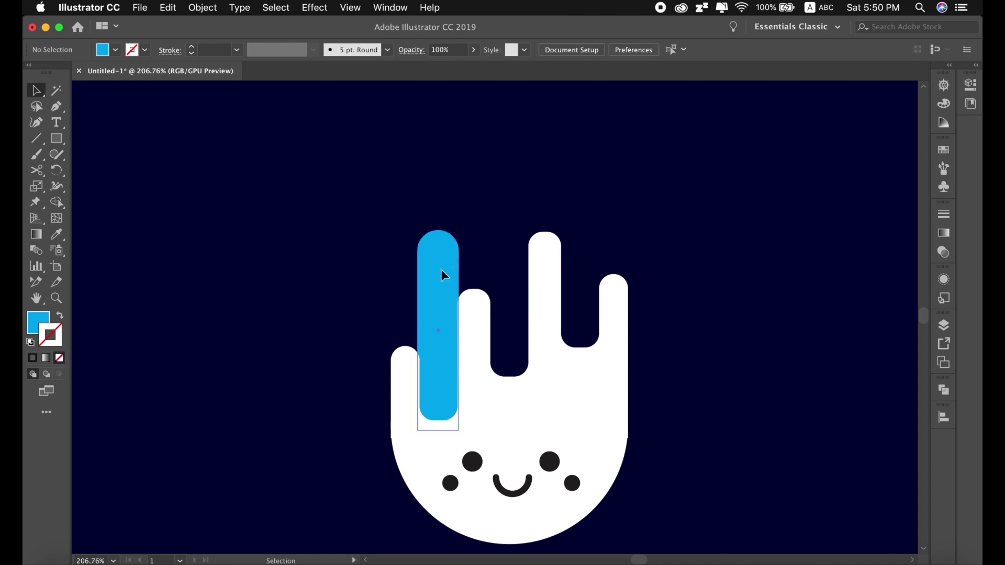
{"action": "left_click", "coordinate": [441, 269]}
{"action": "key", "text": "Down"}
{"action": "key", "text": "Down"}
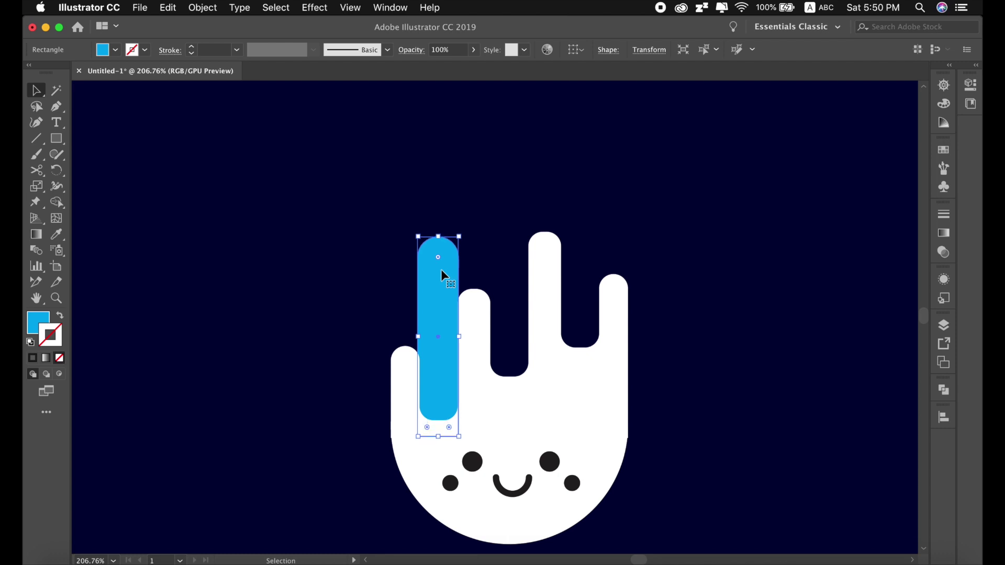
{"action": "key", "text": "Down"}
{"action": "key", "text": "Down"}
{"action": "key", "text": "Down"}
{"action": "key", "text": "Down"}
{"action": "key", "text": "Up"}
{"action": "key", "text": "Up"}
{"action": "key", "text": "Up"}
{"action": "key", "text": "Up"}
{"action": "key", "text": "Up"}
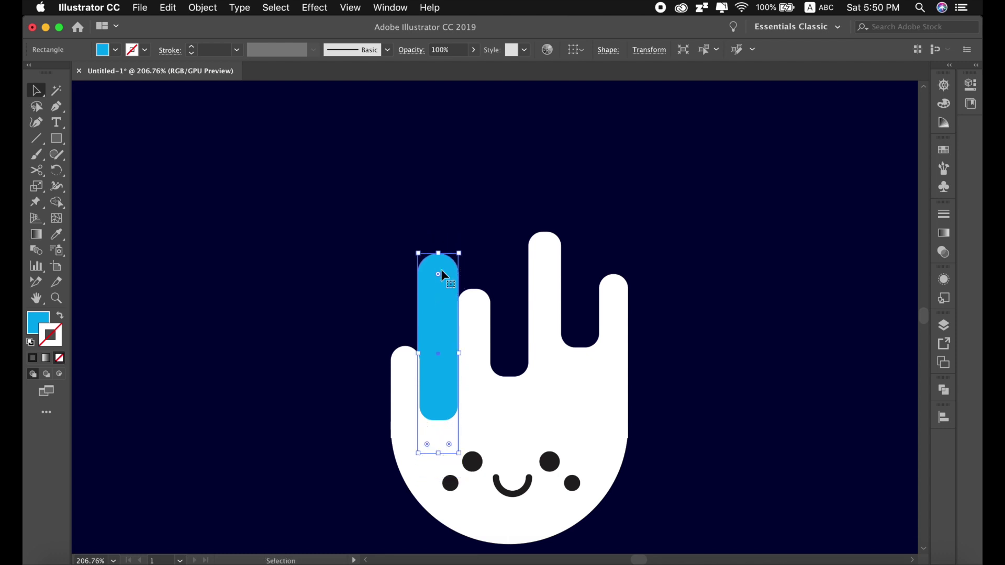
{"action": "key", "text": "Up"}
{"action": "key", "text": "Up"}
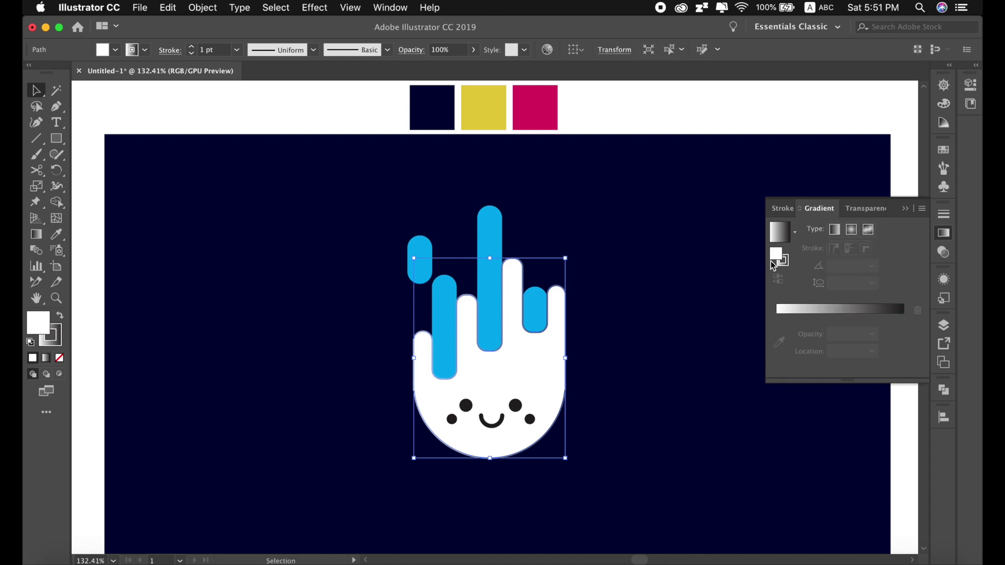
- Fill the flame with a yellow-to-magenta gradient, shifting the midpoint and adding two colour stops
{"action": "left_click", "coordinate": [810, 312]}
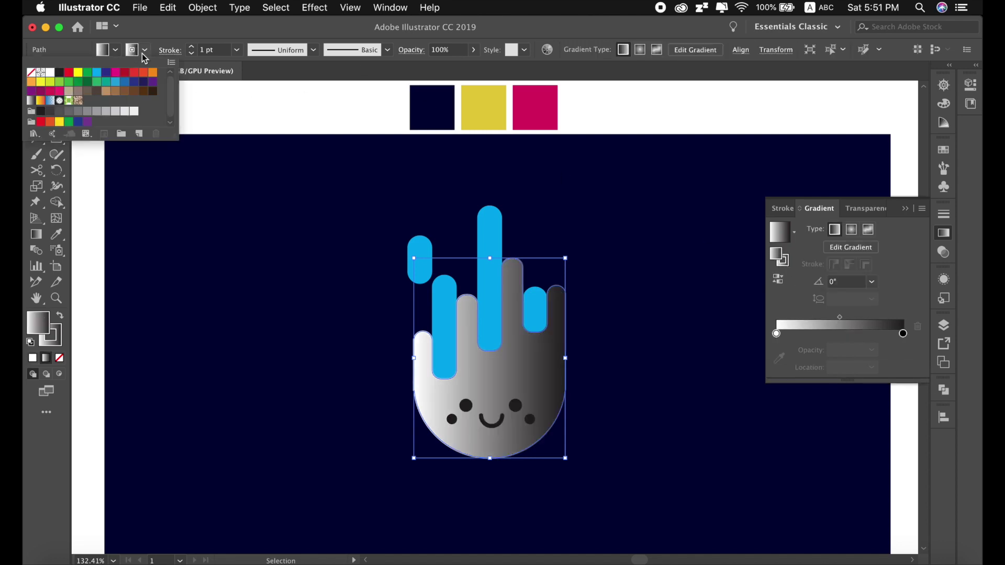
{"action": "left_click", "coordinate": [145, 49]}
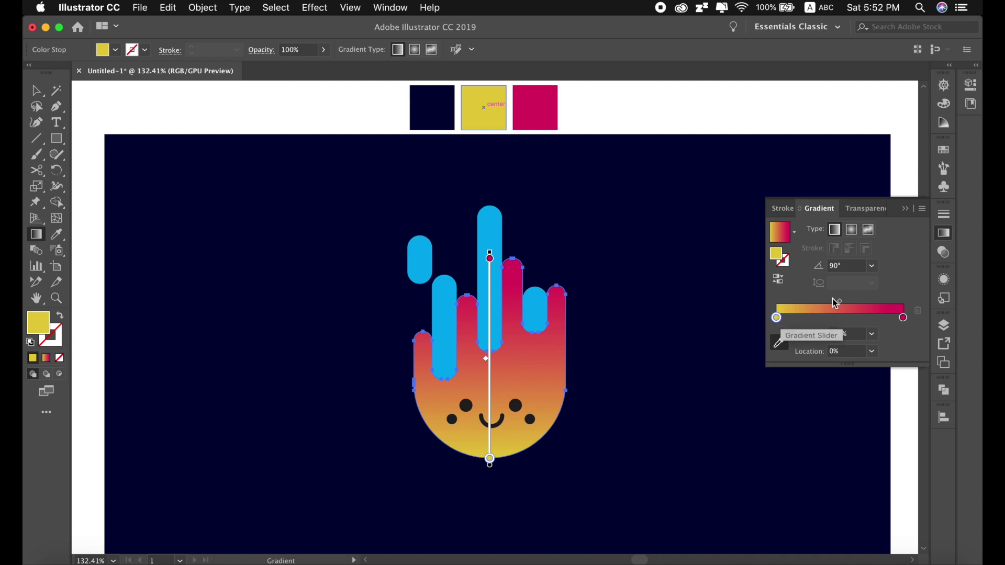
{"action": "left_click_drag", "start_coordinate": [835, 302], "coordinate": [858, 303]}
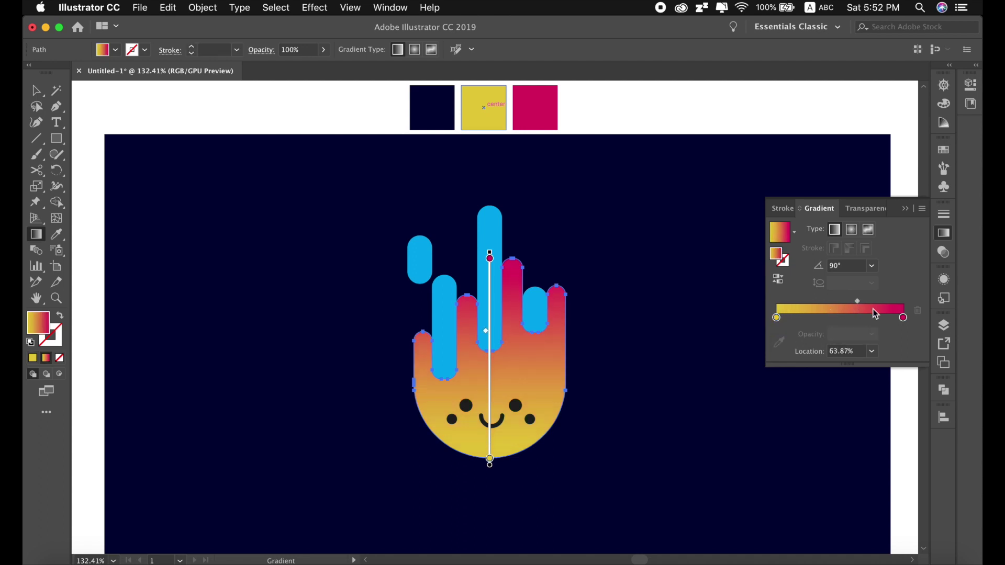
{"action": "left_click", "coordinate": [872, 316]}
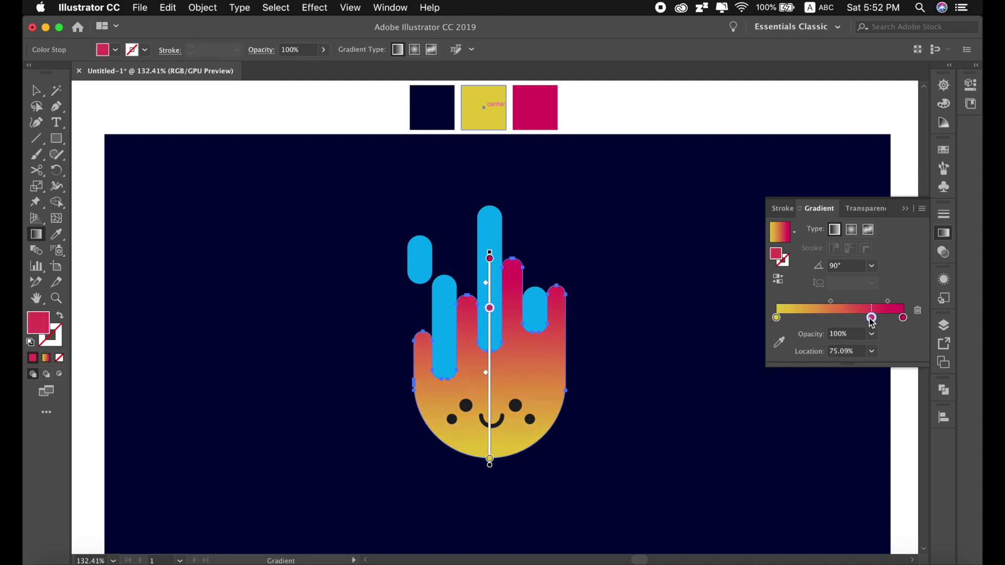
{"action": "mouse_move", "coordinate": [871, 316]}
{"action": "left_mouse_down"}
{"action": "mouse_move", "coordinate": [837, 318]}
{"action": "mouse_move", "coordinate": [849, 317]}
{"action": "left_mouse_up"}
{"action": "left_click", "coordinate": [818, 317]}
- Apply a preset gradient to the blue pill and set its end stop to the magenta swatch
{"action": "key", "text": "v"}
{"action": "left_click", "coordinate": [453, 291]}
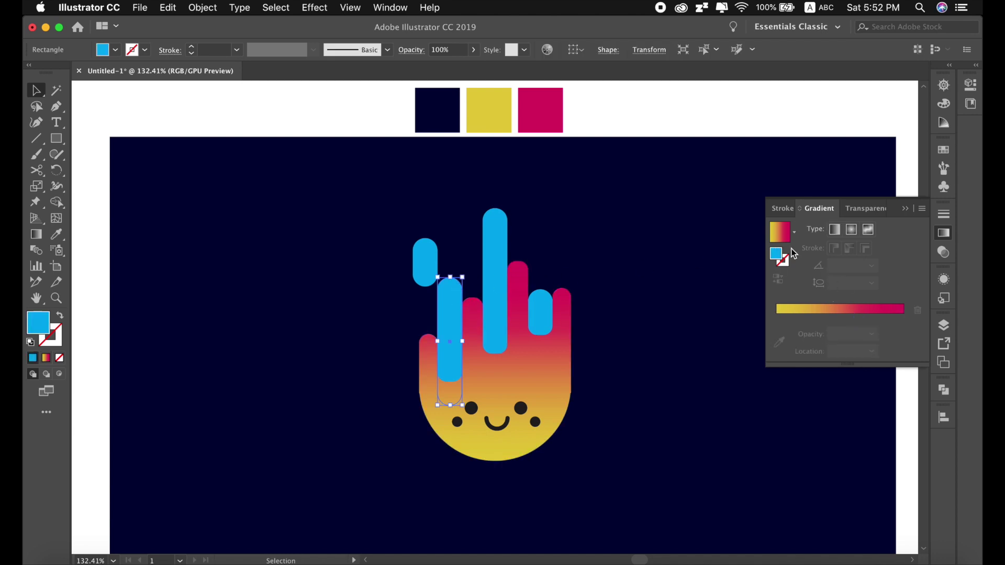
{"action": "left_click", "coordinate": [794, 232]}
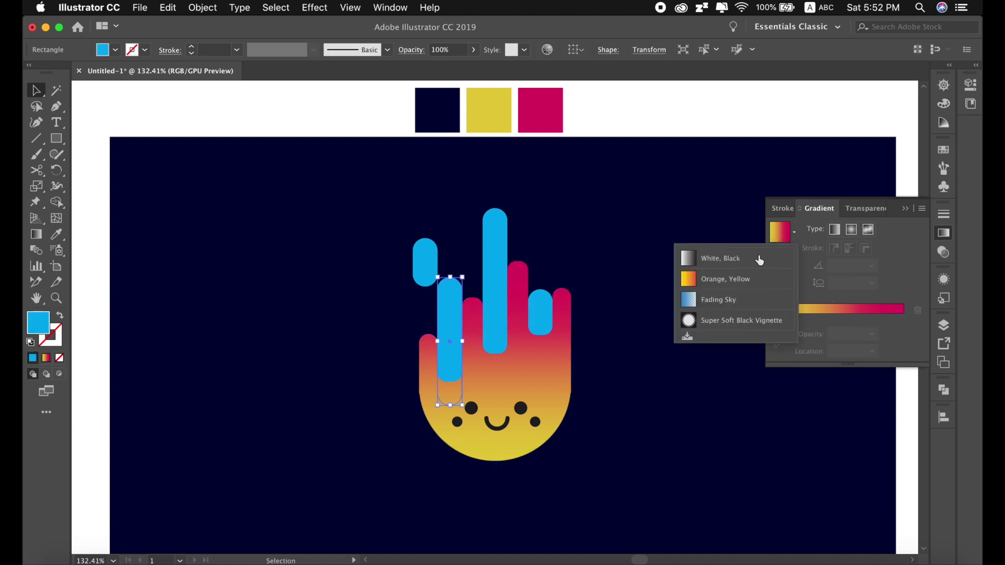
{"action": "left_click", "coordinate": [753, 260]}
{"action": "double_click", "coordinate": [903, 317]}
{"action": "left_click", "coordinate": [731, 411]}
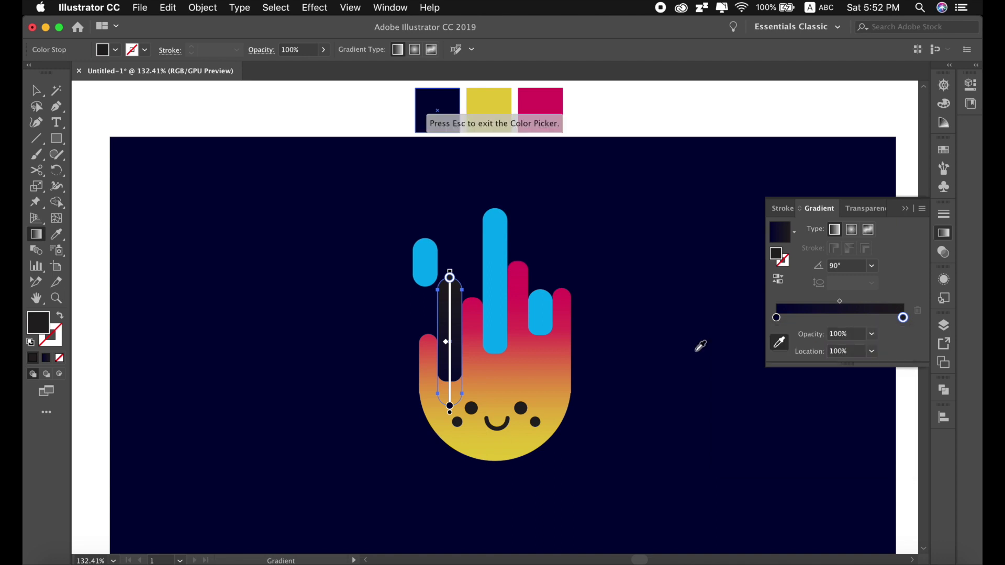
{"action": "left_click", "coordinate": [544, 103]}
{"action": "key", "text": "Escape"}
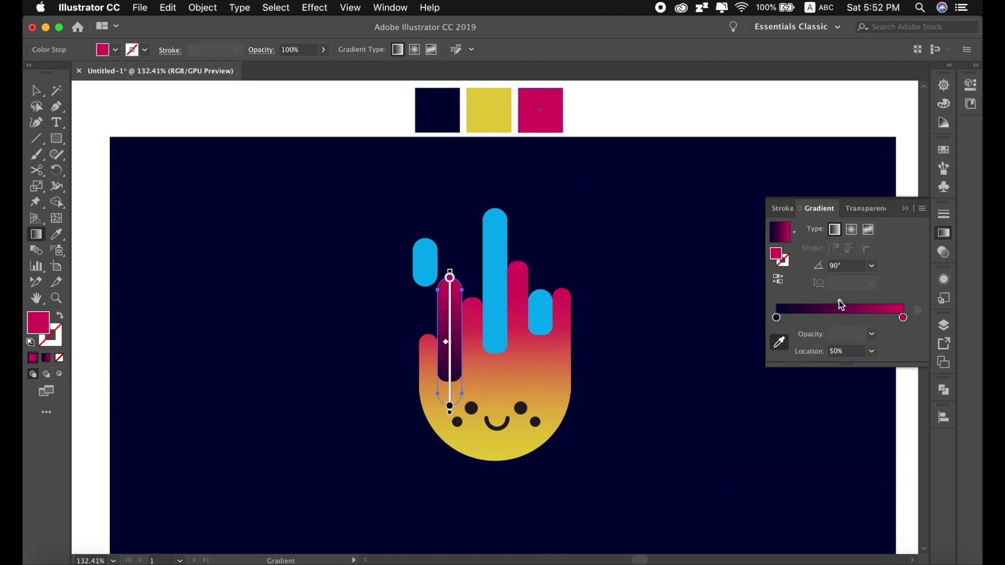
- Eyedrop the dark-to-magenta gradient onto the tall middle pill and set its angle to 90°
{"action": "key", "text": "v"}
{"action": "left_click", "coordinate": [499, 272]}
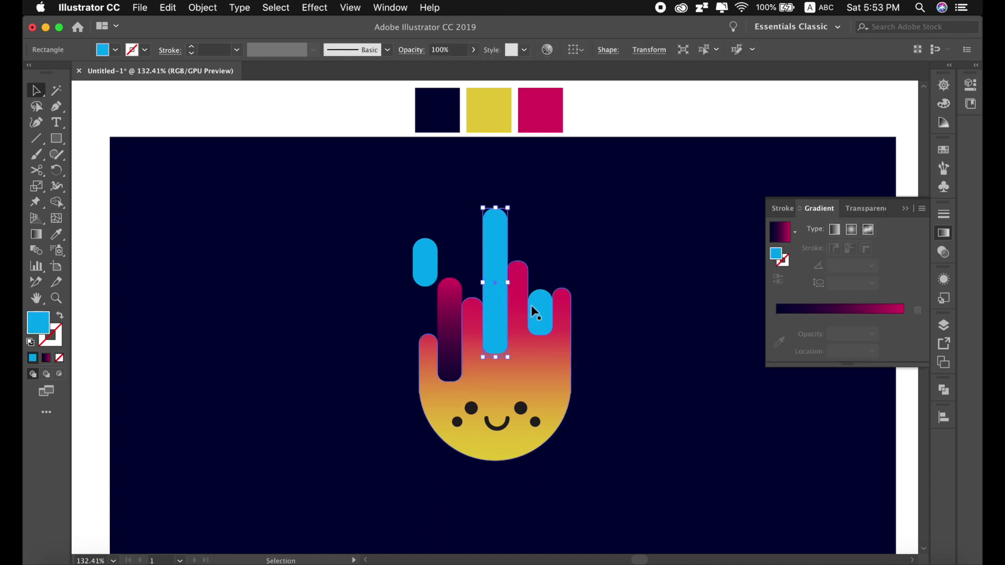
{"action": "left_click", "coordinate": [56, 234]}
{"action": "left_click", "coordinate": [449, 283]}
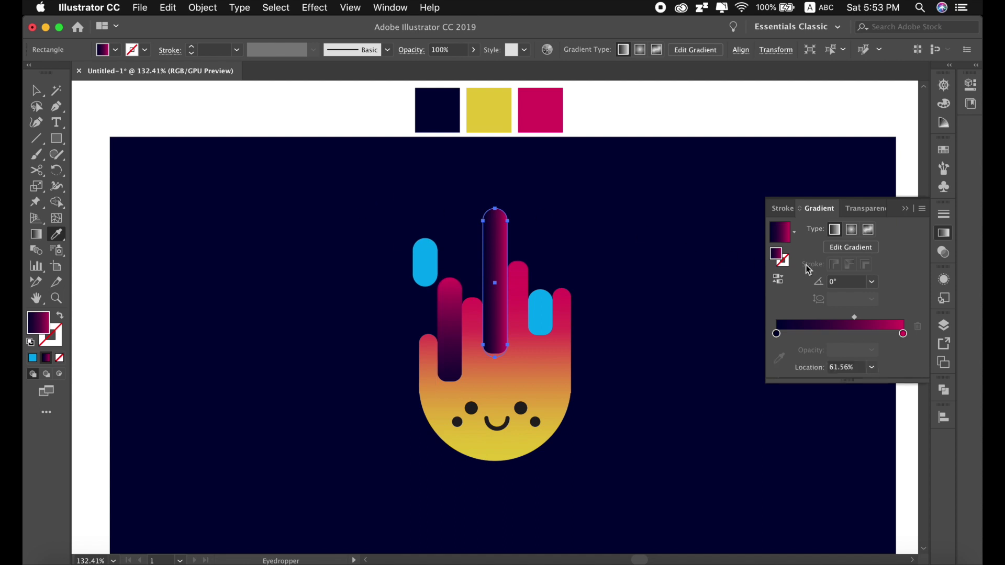
{"action": "left_click", "coordinate": [839, 287]}
{"action": "type", "text": "90"}
{"action": "key", "text": "Return"}
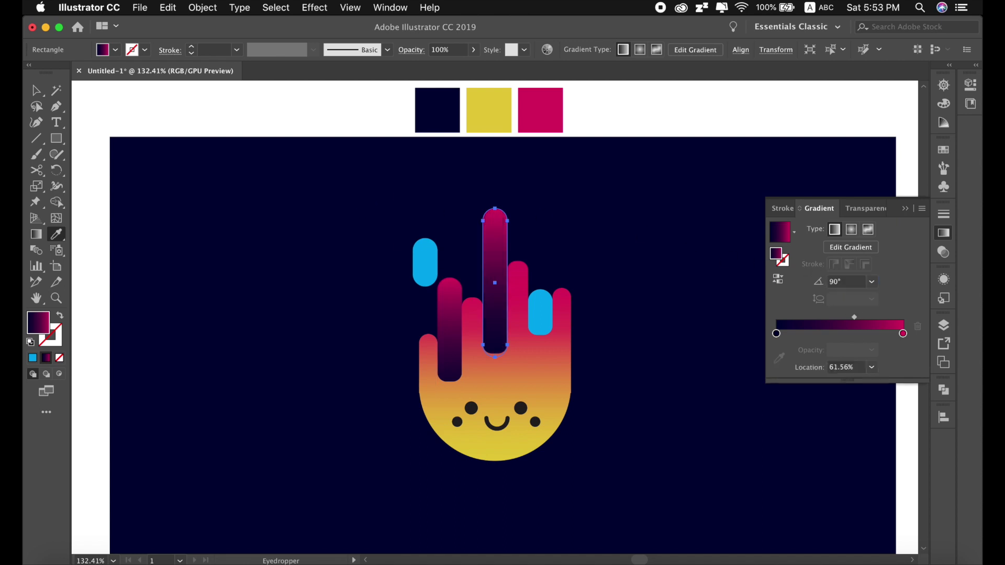
- Nudge the small right pill down and give it the same gradient at 90°
{"action": "key", "text": "v"}
{"action": "left_click", "coordinate": [163, 118]}
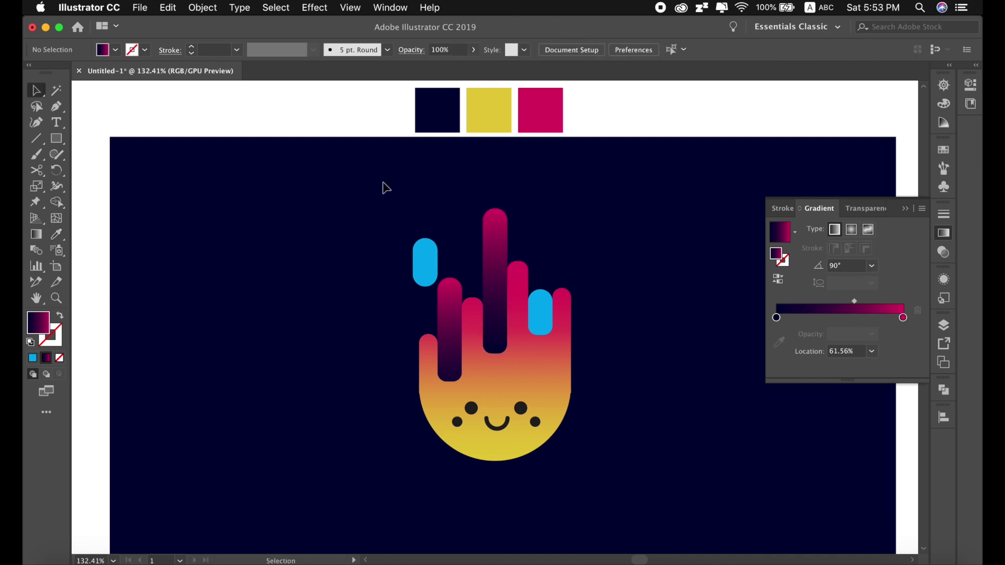
{"action": "left_click", "coordinate": [547, 321]}
{"action": "key", "text": "Down"}
{"action": "key", "text": "Down"}
{"action": "key", "text": "Down"}
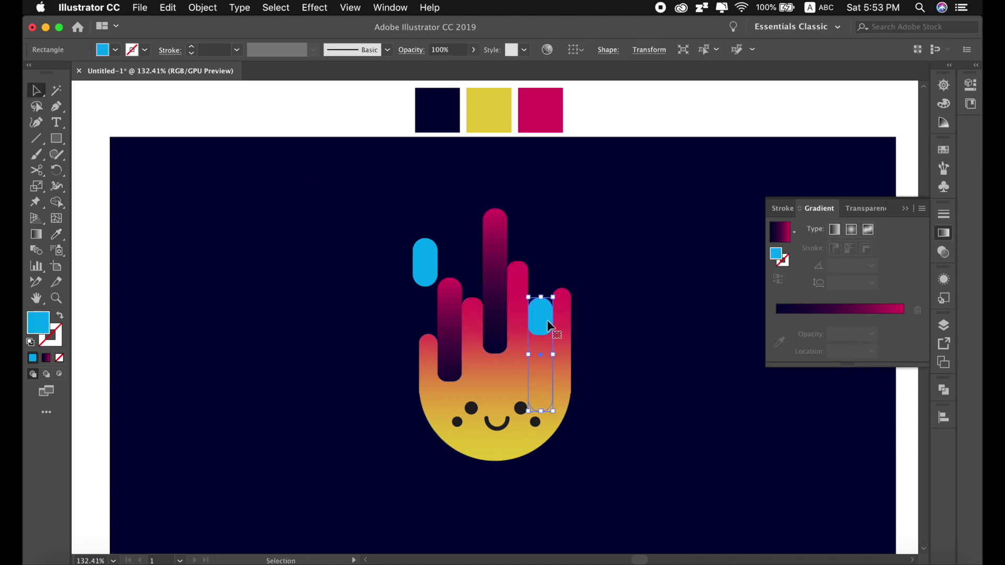
{"action": "key", "text": "Down"}
{"action": "key", "text": "Down"}
{"action": "key", "text": "Down"}
{"action": "left_click", "coordinate": [57, 234]}
{"action": "left_click", "coordinate": [502, 241]}
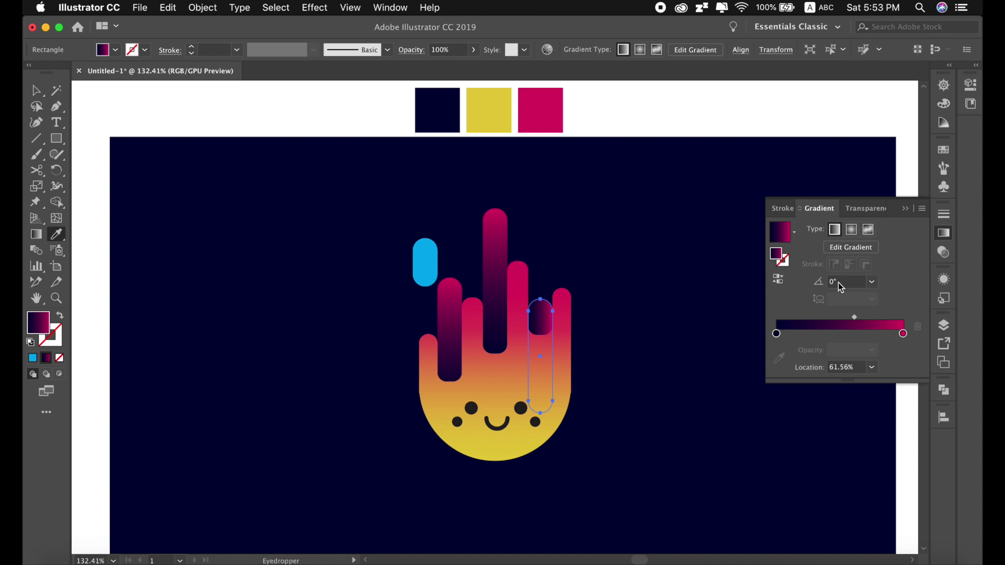
{"action": "left_click", "coordinate": [839, 283]}
{"action": "type", "text": "90"}
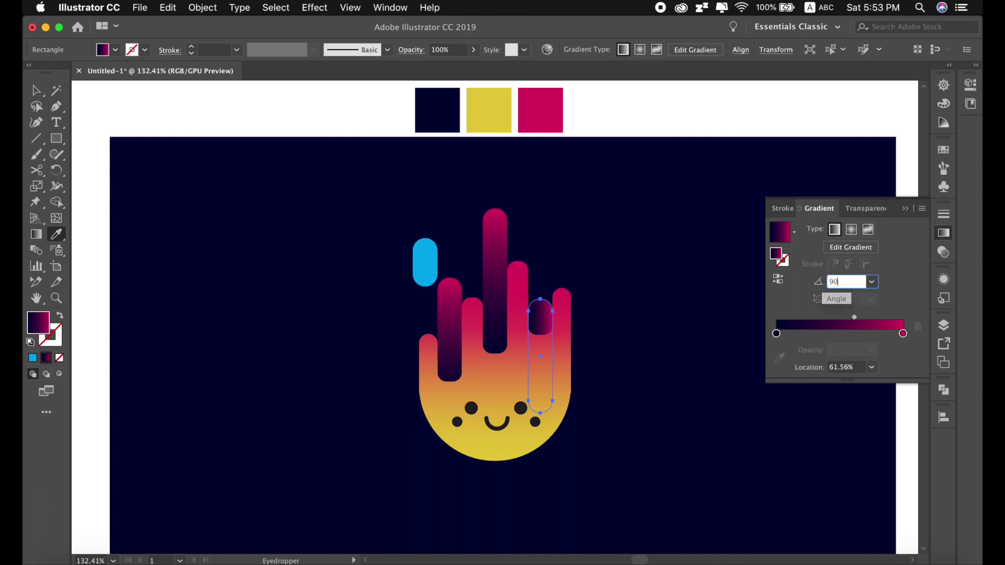
{"action": "key", "text": "Return"}
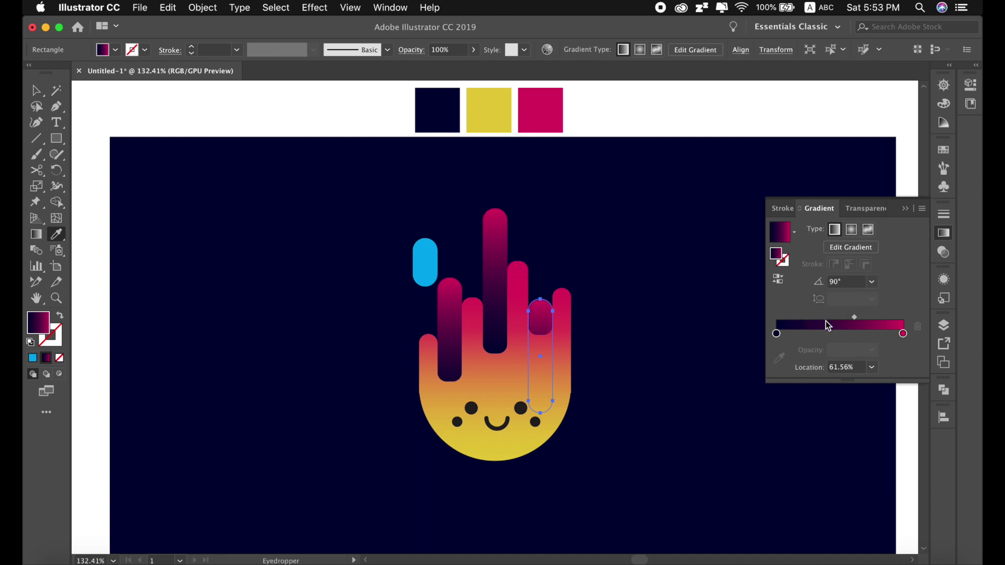
- Add an extra colour stop to the small pill's gradient
{"action": "left_click_drag", "start_coordinate": [783, 337], "coordinate": [859, 341]}
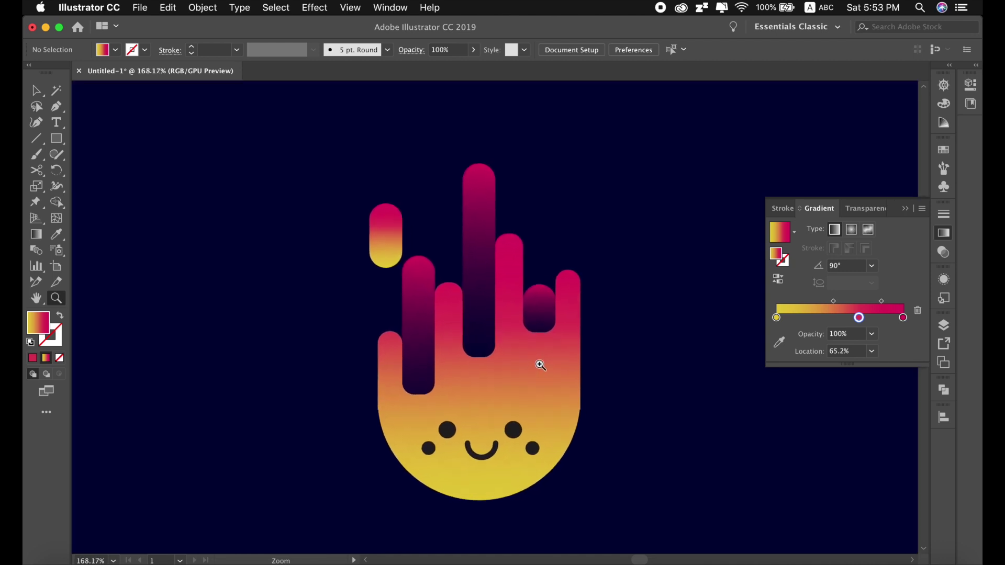
{"action": "left_click_drag", "start_coordinate": [541, 364], "coordinate": [577, 393]}
{"action": "key", "text": "v"}
{"action": "scroll", "coordinate": [492, 288], "scroll_direction": "left", "scroll_amount": 1}
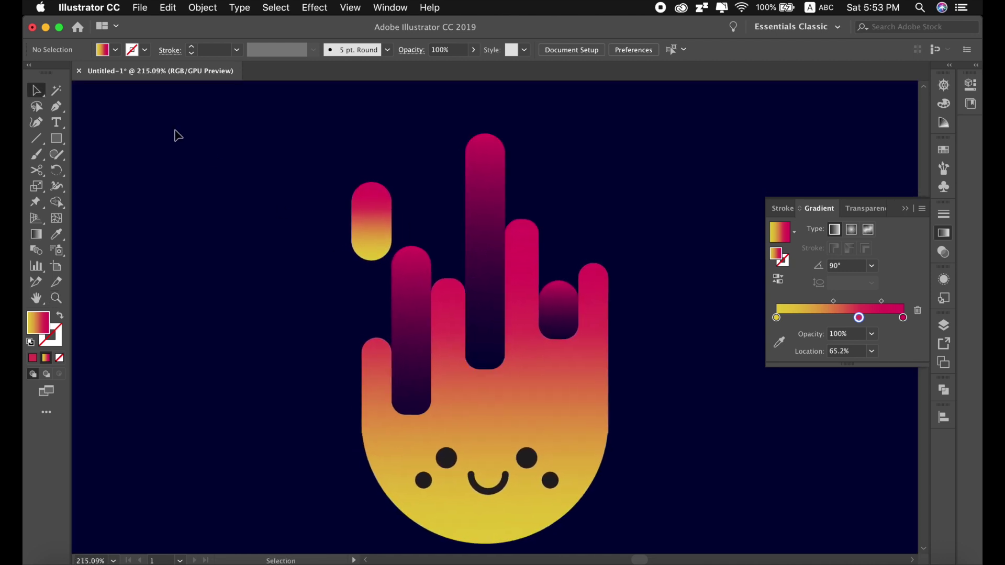
- Draw a short white round-capped vertical line in the pill and adjust its anchor with Direct Selection
{"action": "key", "text": "p"}
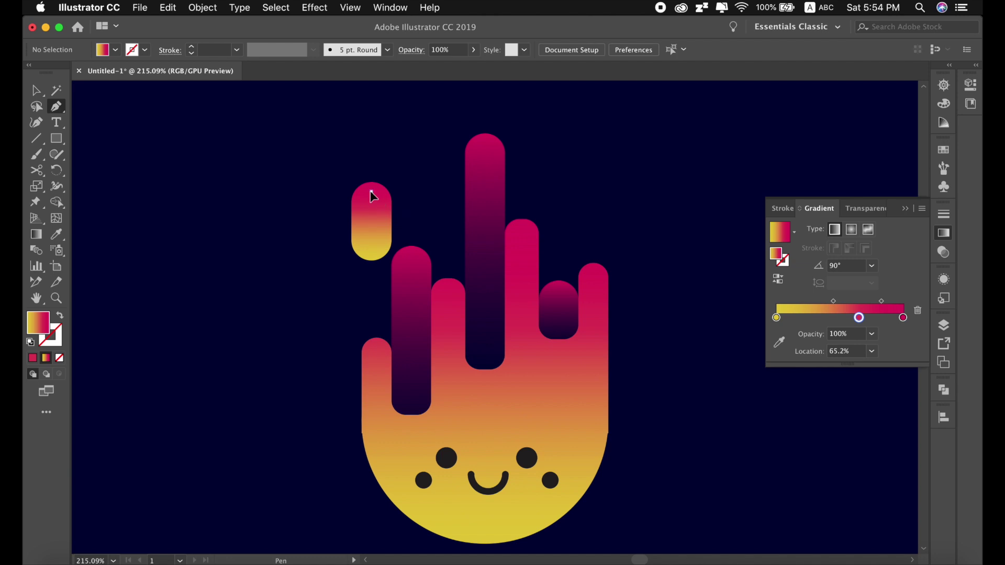
{"action": "left_click", "coordinate": [370, 191]}
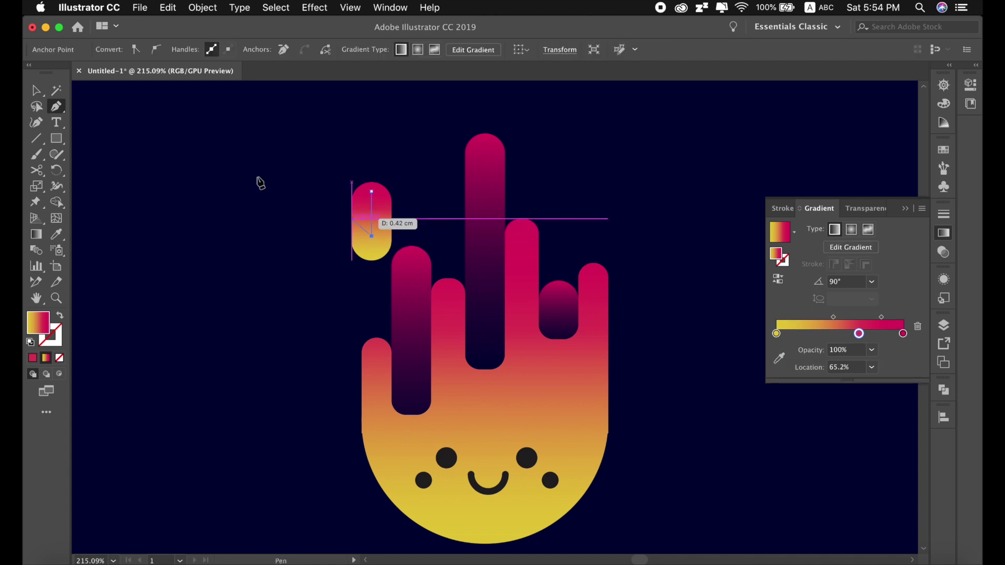
{"action": "key", "text": "v"}
{"action": "left_click", "coordinate": [144, 50]}
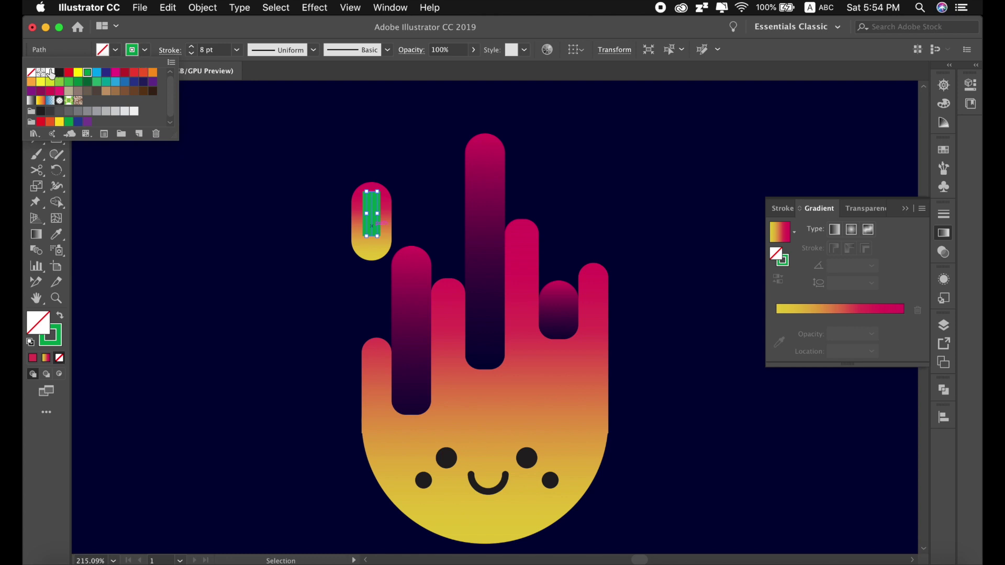
{"action": "left_click", "coordinate": [51, 73]}
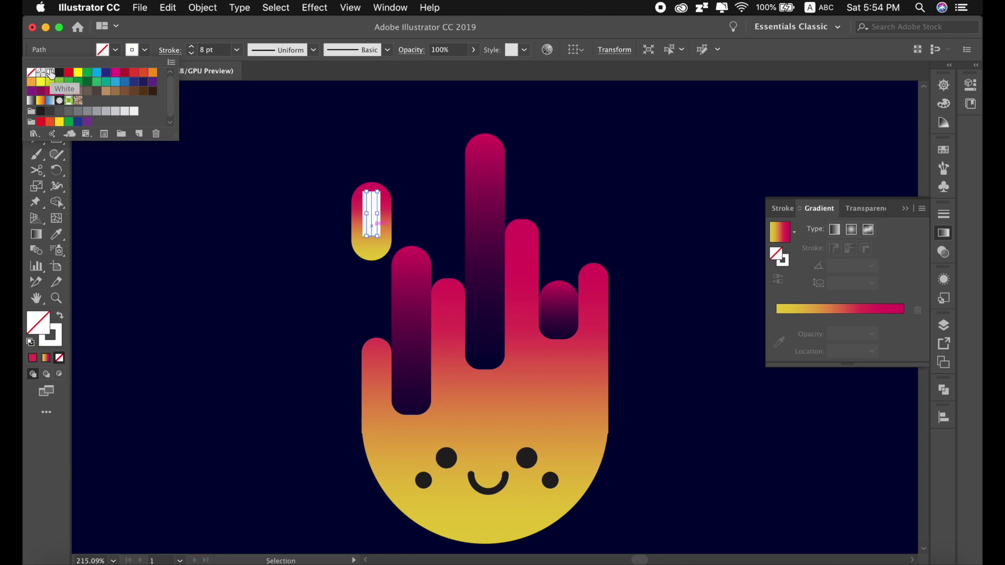
{"action": "left_click", "coordinate": [170, 51]}
{"action": "left_click", "coordinate": [94, 102]}
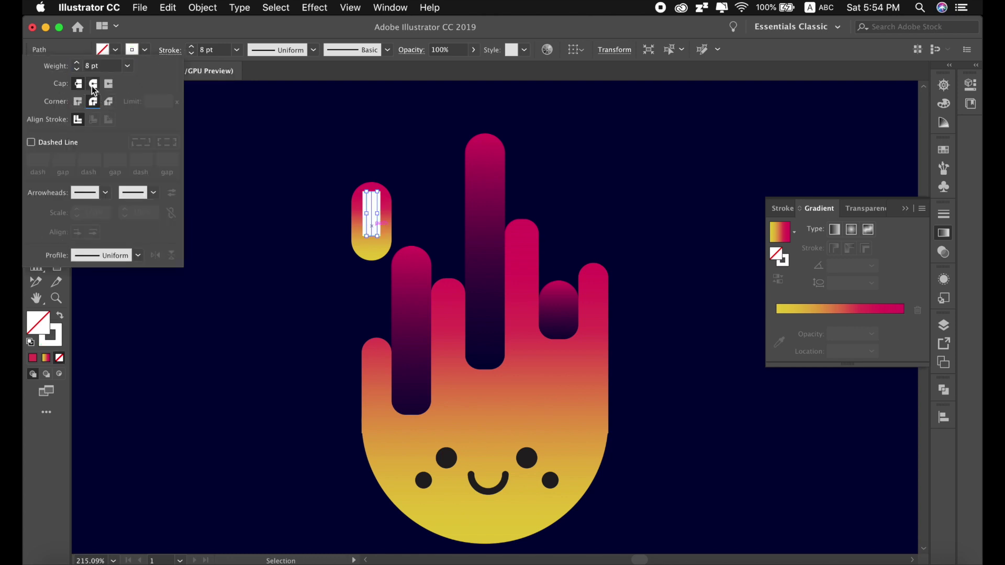
{"action": "left_click", "coordinate": [92, 86]}
{"action": "key", "text": "a"}
{"action": "left_click_drag", "start_coordinate": [372, 192], "coordinate": [372, 221]}
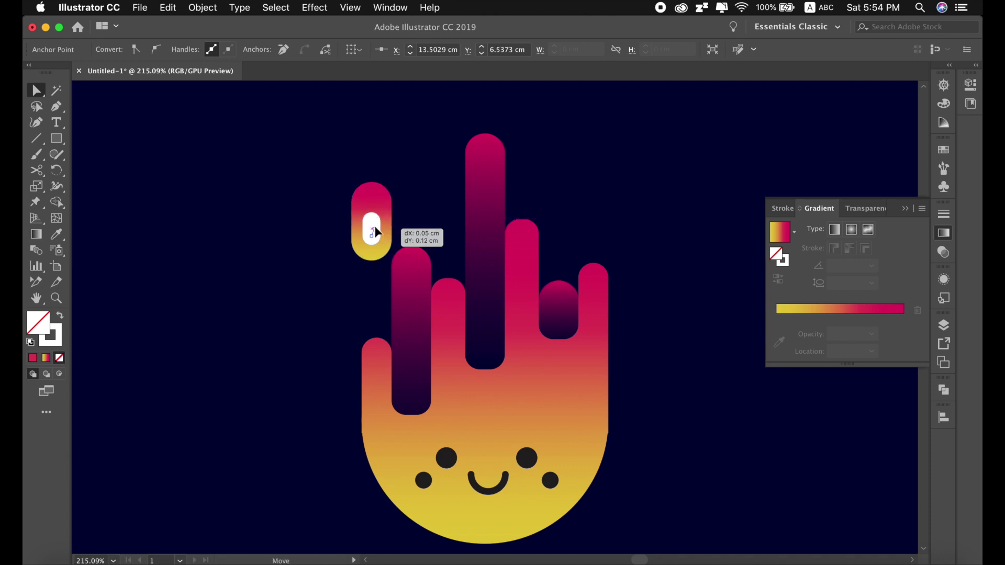
{"action": "left_click_drag", "start_coordinate": [374, 223], "coordinate": [376, 209]}
- Move the white pill highlight up and set its blending mode to Screen
{"action": "key", "text": "v"}
{"action": "left_click", "coordinate": [337, 240]}
{"action": "left_click", "coordinate": [411, 50]}
{"action": "left_click", "coordinate": [296, 73]}
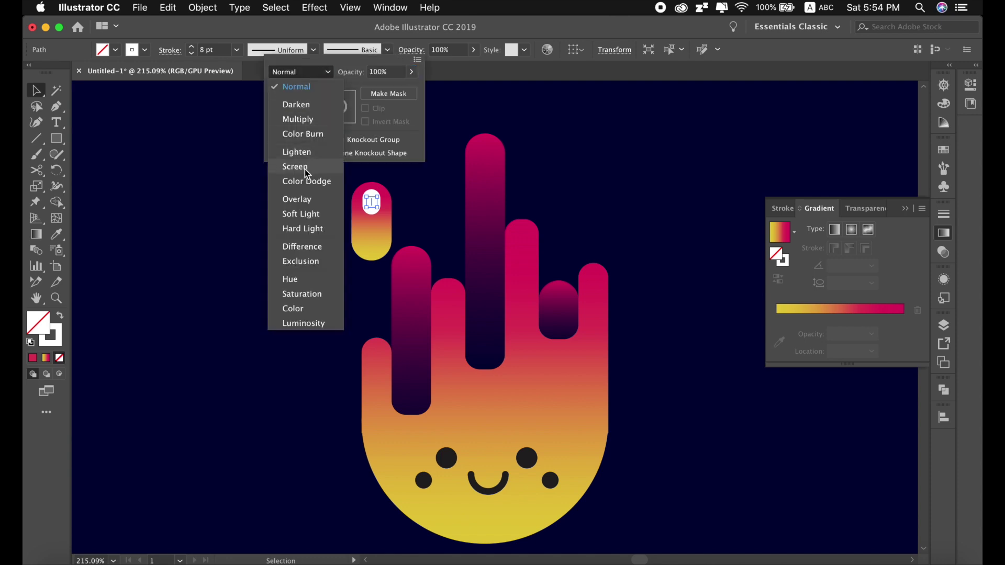
{"action": "left_click", "coordinate": [304, 168]}
{"action": "left_click", "coordinate": [299, 74]}
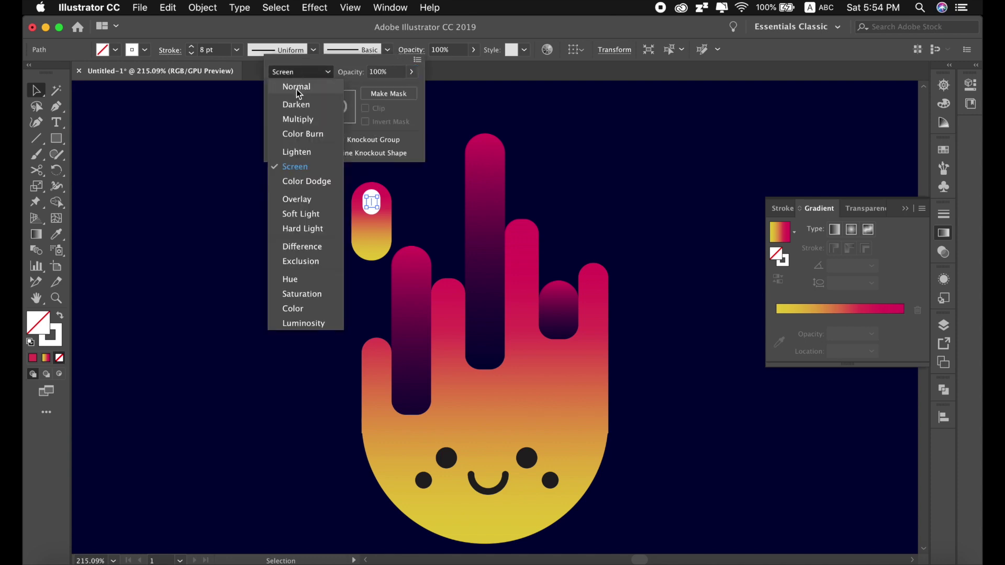
{"action": "left_click", "coordinate": [307, 157]}
- Draw a tall vertical white highlight line down the flame's left finger
{"action": "left_click", "coordinate": [413, 94]}
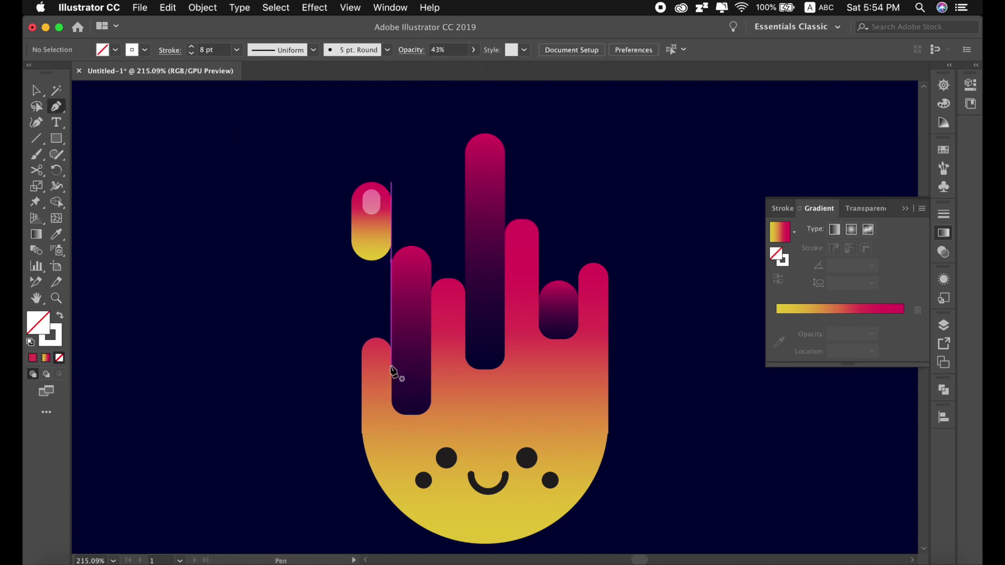
{"action": "left_click", "coordinate": [375, 350]}
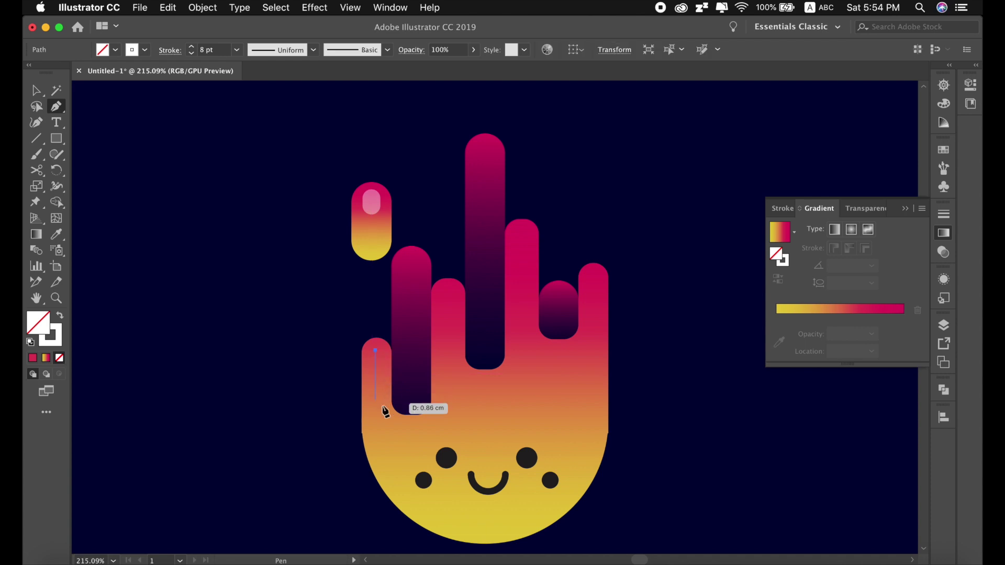
{"action": "left_click", "coordinate": [379, 425]}
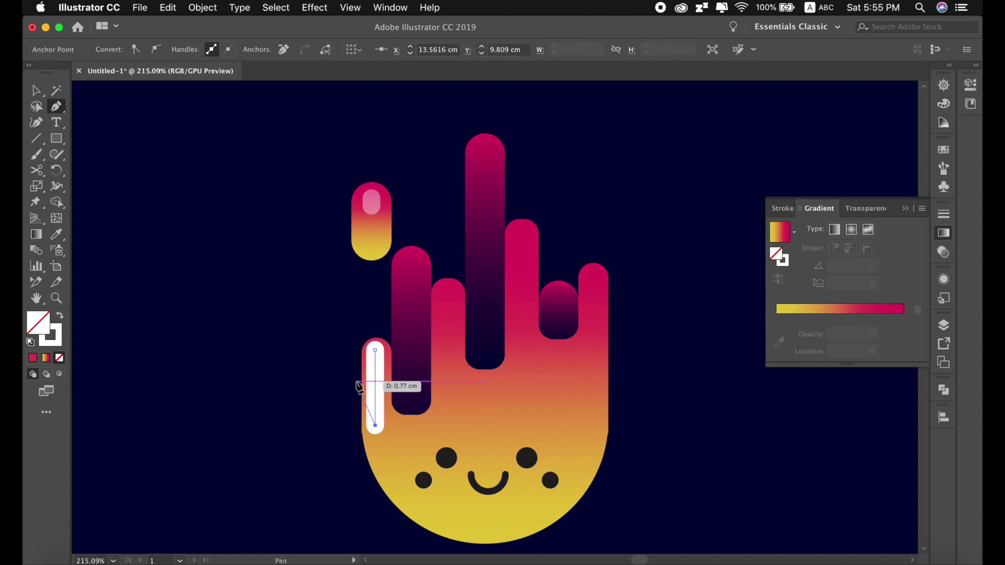
{"action": "left_click", "coordinate": [39, 96]}
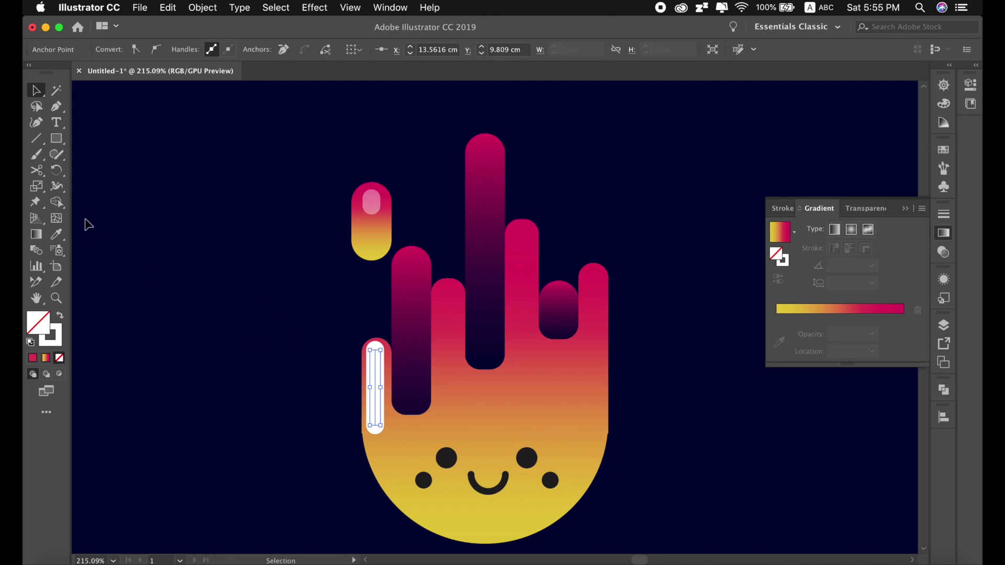
- Select the new highlight line and try the Shaper and Free Transform tools on it
{"action": "left_click", "coordinate": [62, 157]}
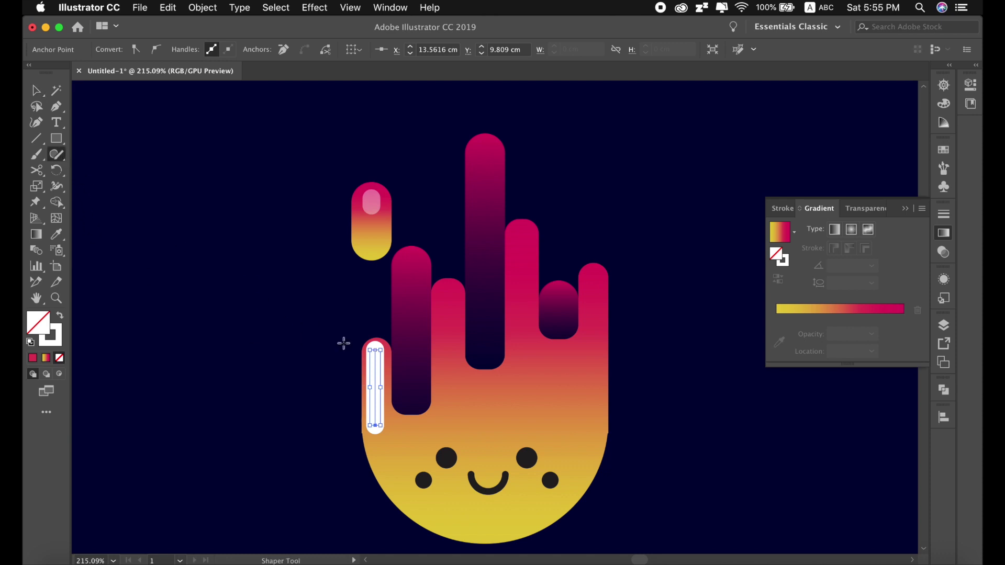
{"action": "left_click", "coordinate": [377, 390]}
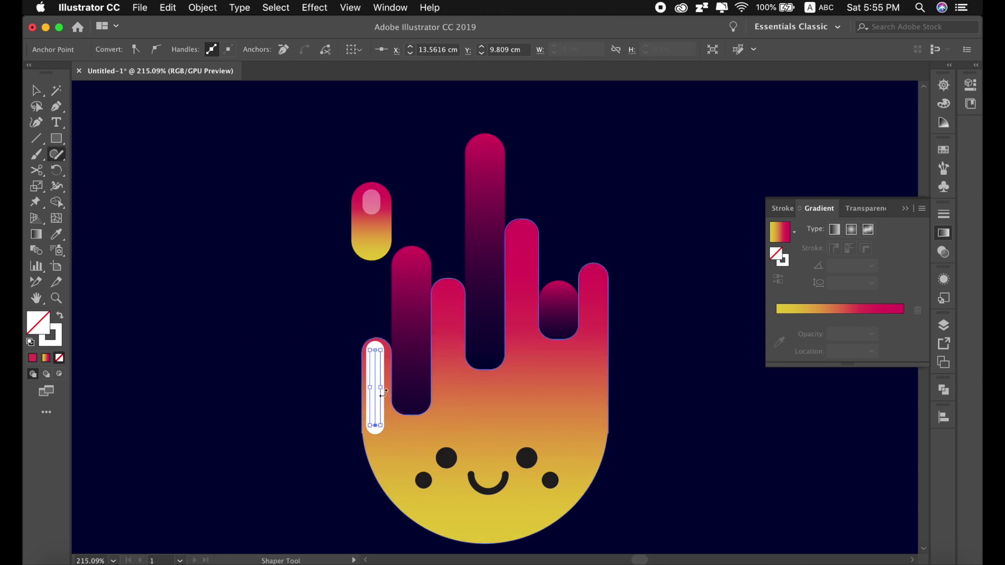
{"action": "left_click", "coordinate": [65, 158]}
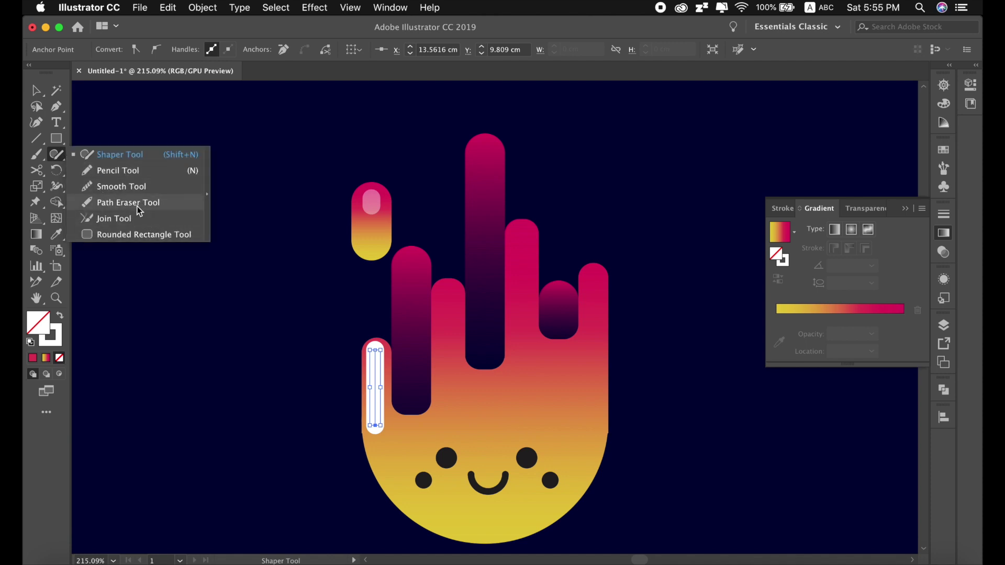
{"action": "left_click", "coordinate": [262, 315]}
{"action": "left_click", "coordinate": [36, 202]}
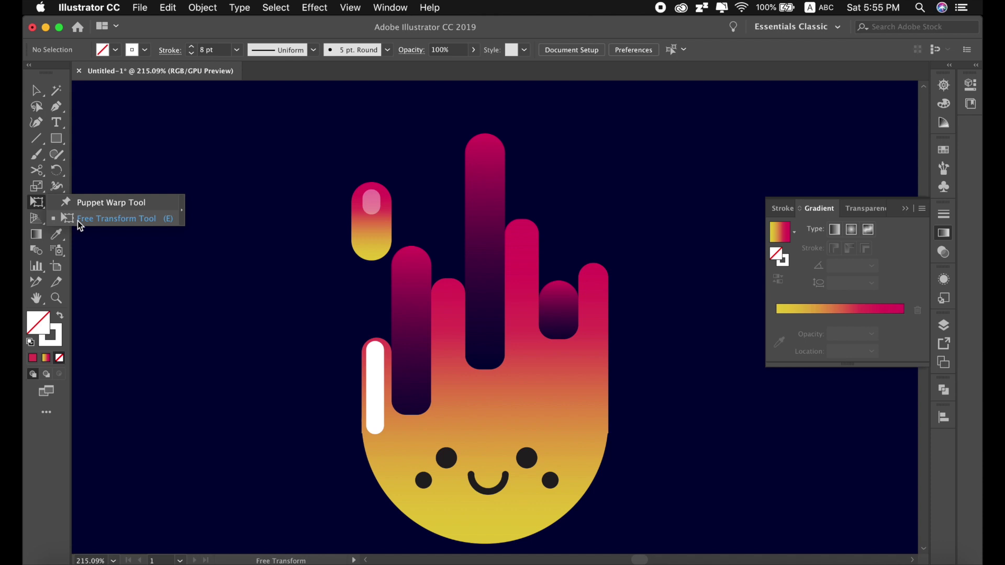
{"action": "left_click", "coordinate": [77, 221]}
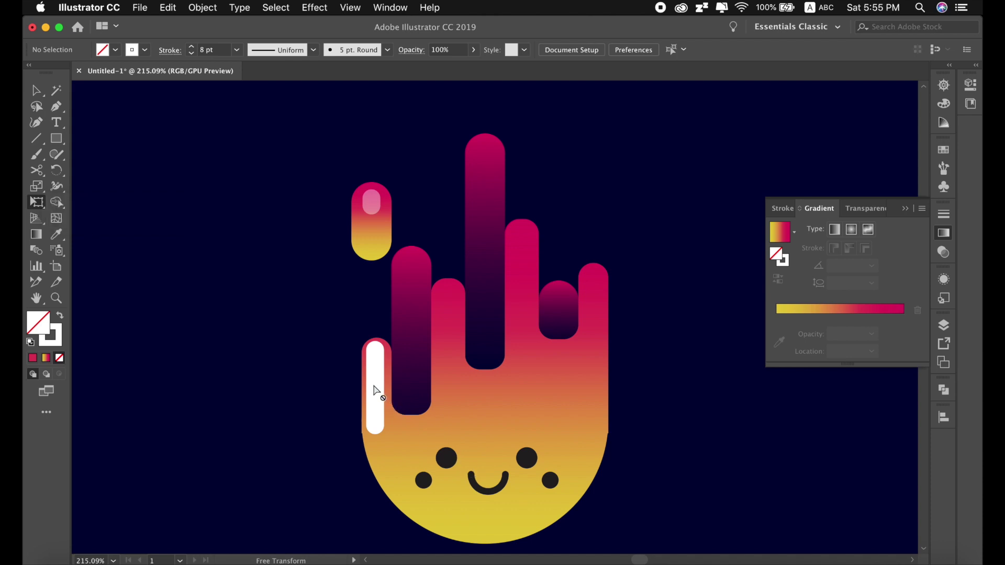
- Shorten the left-finger highlight and set the tallest tip's round highlight to about 31% opacity
{"action": "key", "text": "v"}
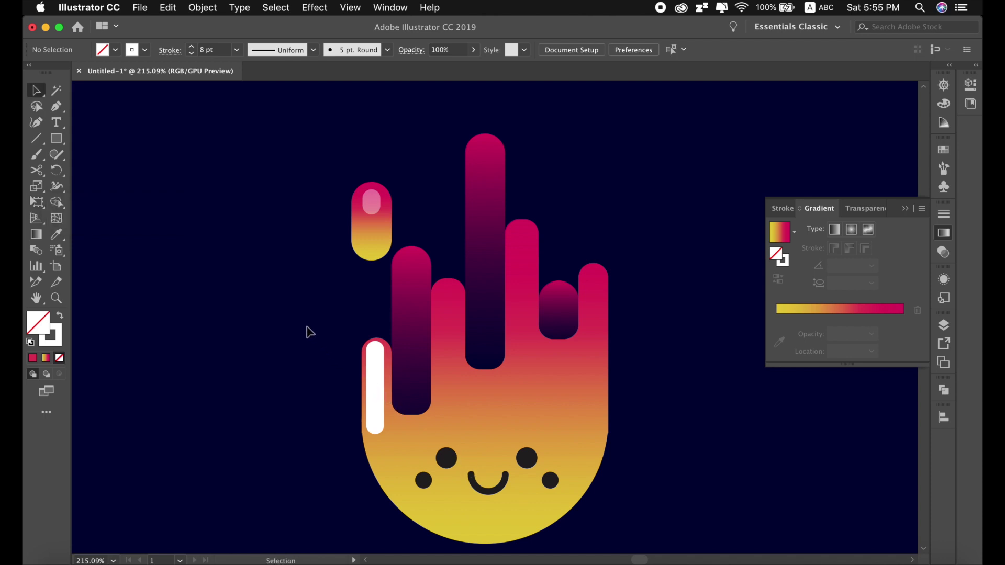
{"action": "mouse_move", "coordinate": [376, 391]}
{"action": "left_mouse_down"}
{"action": "mouse_move", "coordinate": [380, 418]}
{"action": "mouse_move", "coordinate": [378, 390]}
{"action": "left_mouse_up"}
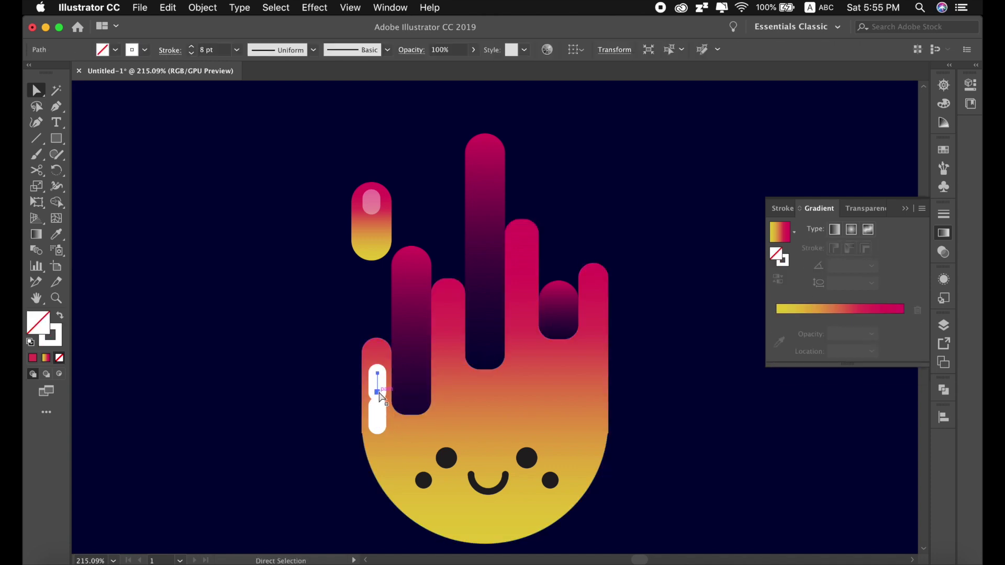
{"action": "left_click", "coordinate": [473, 53]}
{"action": "left_click_drag", "start_coordinate": [442, 67], "coordinate": [438, 67]}
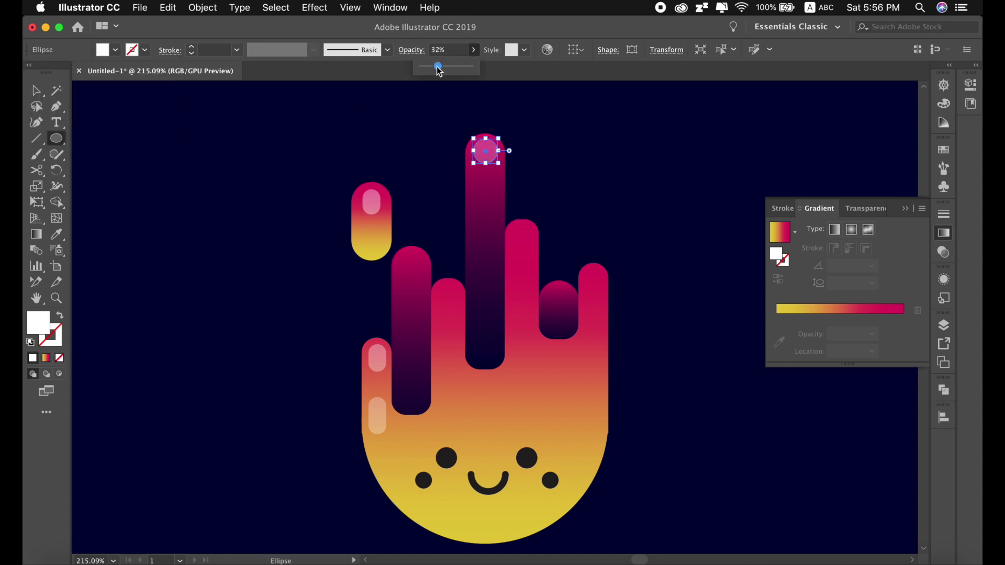
{"action": "left_click", "coordinate": [950, 235]}
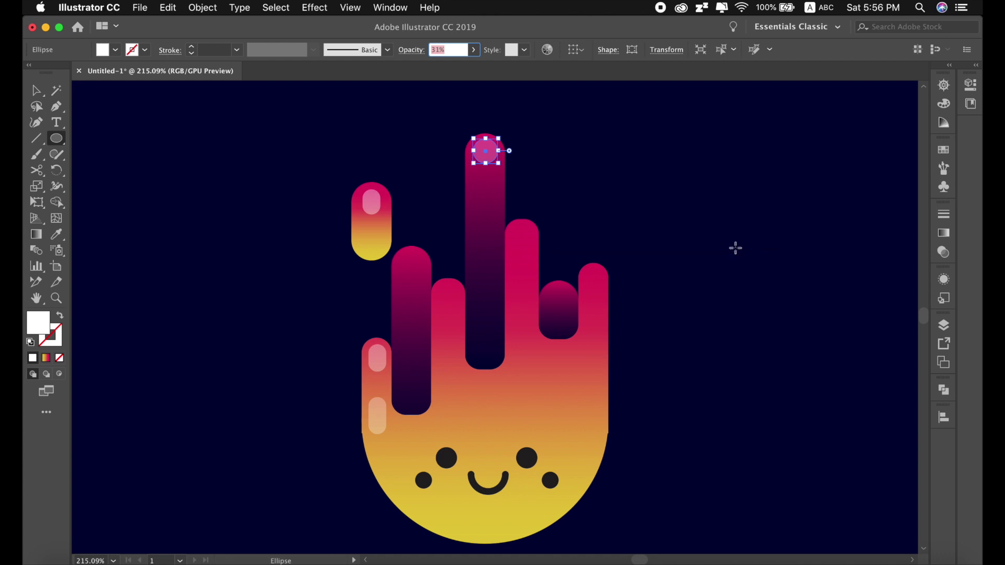
{"action": "left_click", "coordinate": [432, 49]}
{"action": "left_click", "coordinate": [33, 92]}
{"action": "left_click", "coordinate": [175, 209]}
{"action": "scroll", "coordinate": [174, 209], "scroll_direction": "down", "scroll_amount": 1}
{"action": "scroll", "coordinate": [177, 208], "scroll_direction": "down", "scroll_amount": 1}
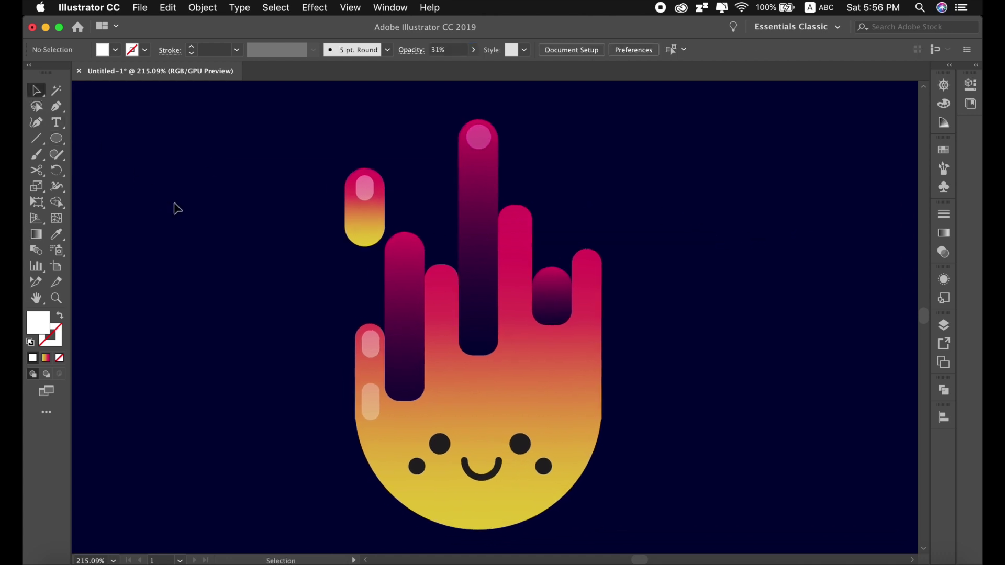
{"action": "scroll", "coordinate": [251, 286], "scroll_direction": "down", "scroll_amount": 2}
{"action": "scroll", "coordinate": [252, 287], "scroll_direction": "right", "scroll_amount": 2}
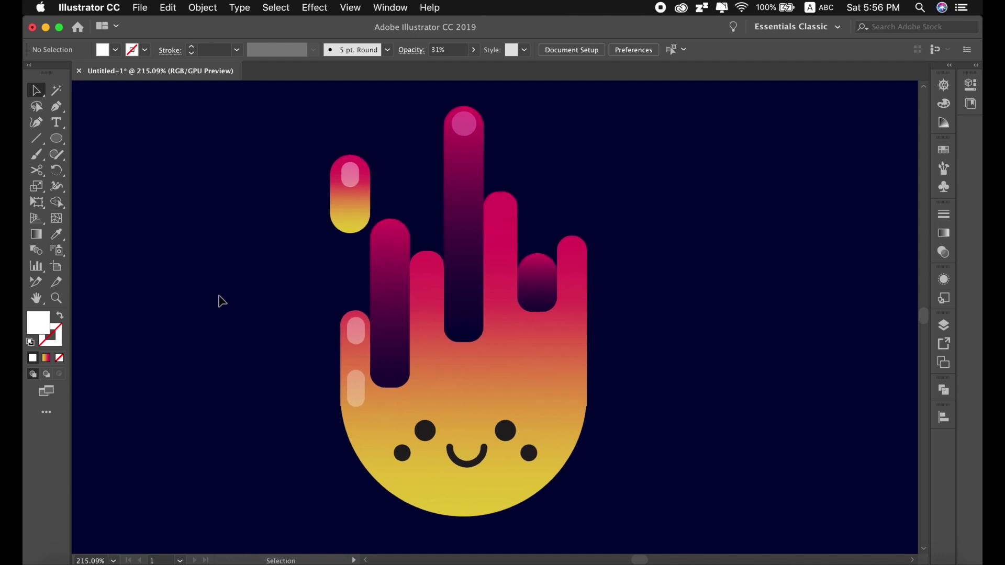
- Draw a white, no-fill Pen curve along the lower right edge of the flame's face
{"action": "left_click", "coordinate": [56, 106]}
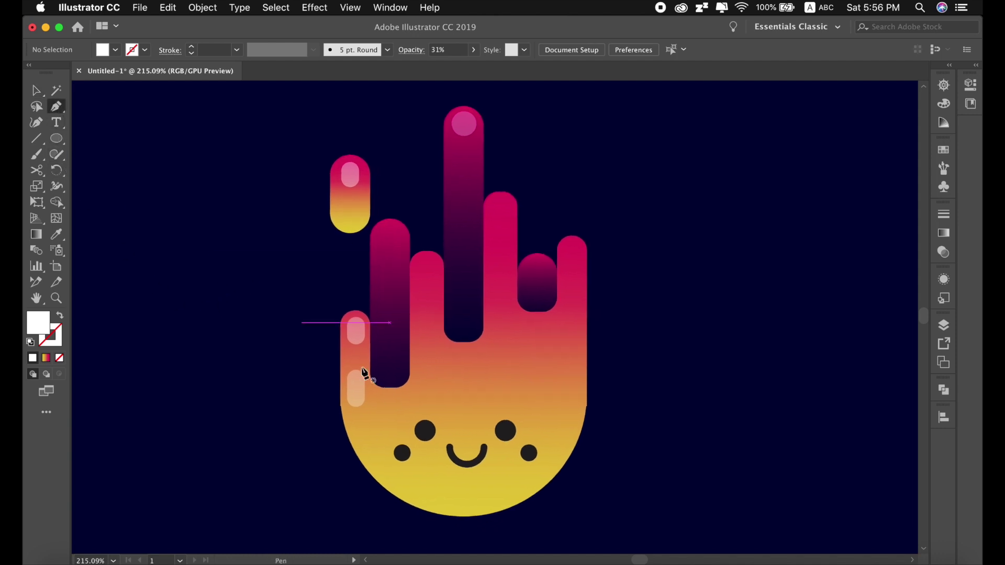
{"action": "scroll", "coordinate": [377, 377], "scroll_direction": "down", "scroll_amount": 1}
{"action": "left_click", "coordinate": [408, 413]}
{"action": "left_click", "coordinate": [412, 487]}
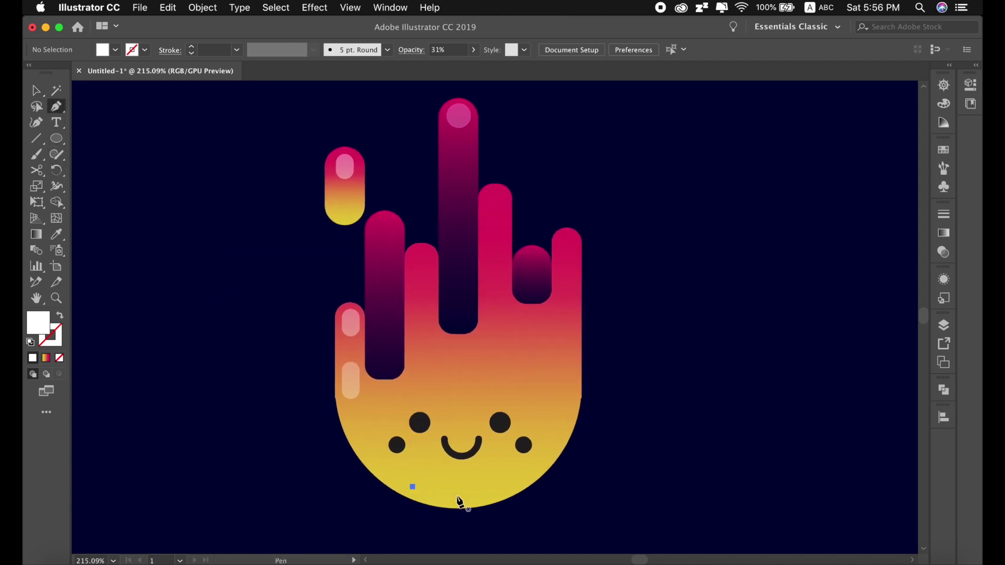
{"action": "mouse_move", "coordinate": [521, 477]}
{"action": "left_mouse_down"}
{"action": "mouse_move", "coordinate": [569, 443]}
{"action": "mouse_move", "coordinate": [551, 455]}
{"action": "left_mouse_up"}
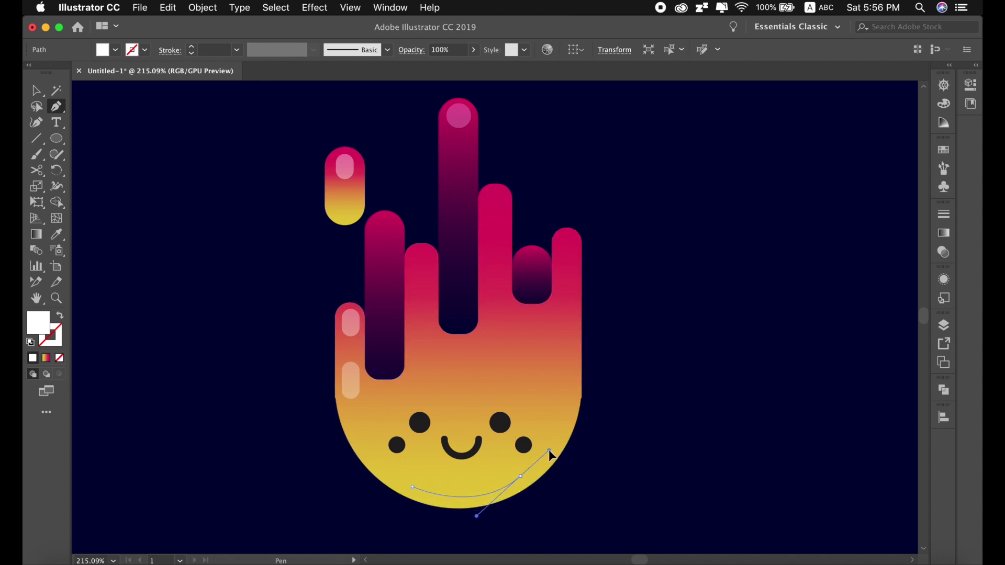
{"action": "key", "text": "shift+x"}
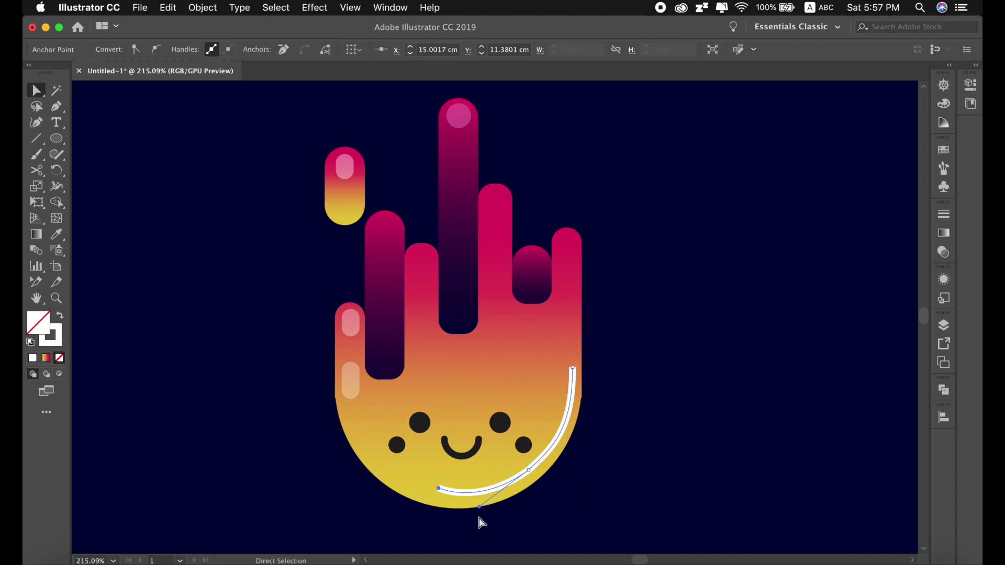
{"action": "left_click_drag", "start_coordinate": [476, 516], "coordinate": [493, 504]}
{"action": "left_click", "coordinate": [588, 471]}
{"action": "left_click_drag", "start_coordinate": [587, 471], "coordinate": [571, 485]}
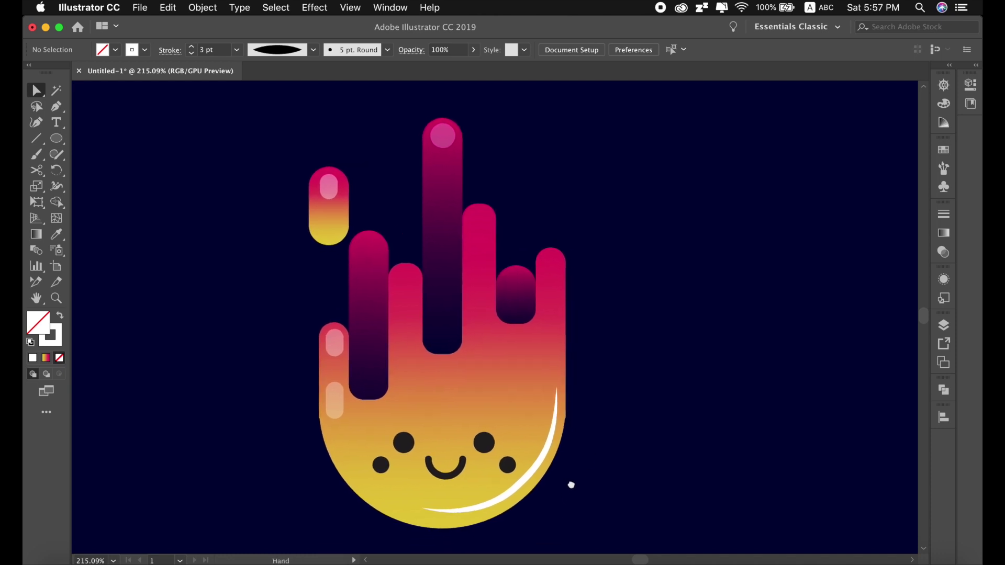
- Fade the rim-light stroke to 56% opacity and zoom out around the flame
{"action": "left_click", "coordinate": [542, 454]}
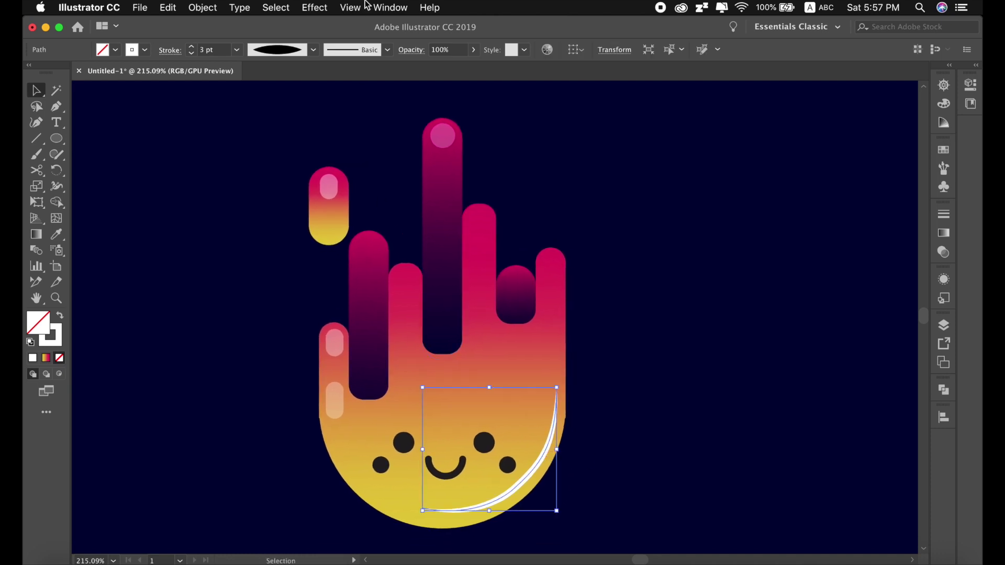
{"action": "left_click", "coordinate": [474, 50]}
{"action": "left_click_drag", "start_coordinate": [474, 66], "coordinate": [448, 69]}
{"action": "left_click", "coordinate": [639, 217]}
{"action": "left_click_drag", "start_coordinate": [639, 217], "coordinate": [600, 175]}
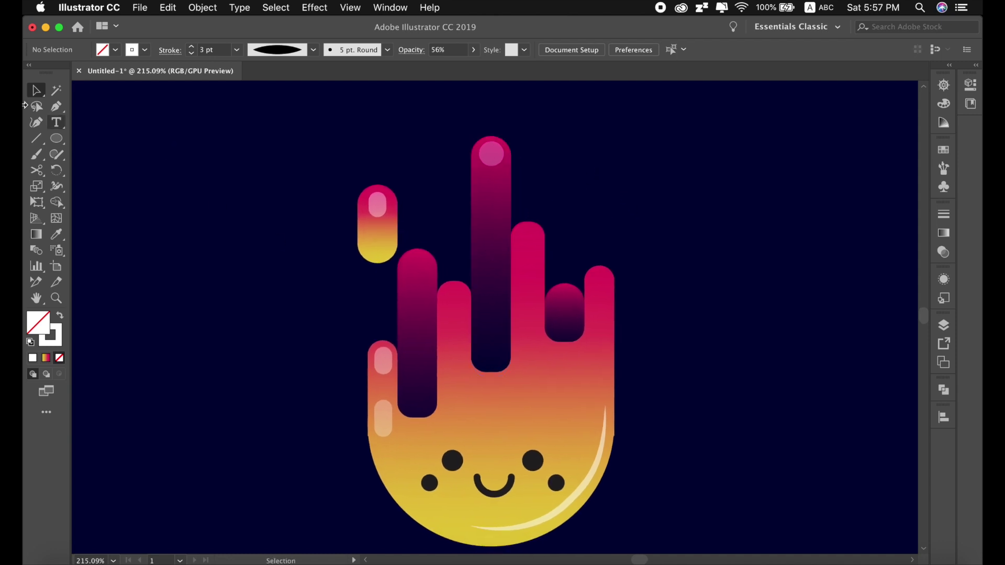
{"action": "key", "text": "z"}
{"action": "left_click_drag", "start_coordinate": [492, 303], "coordinate": [466, 283]}
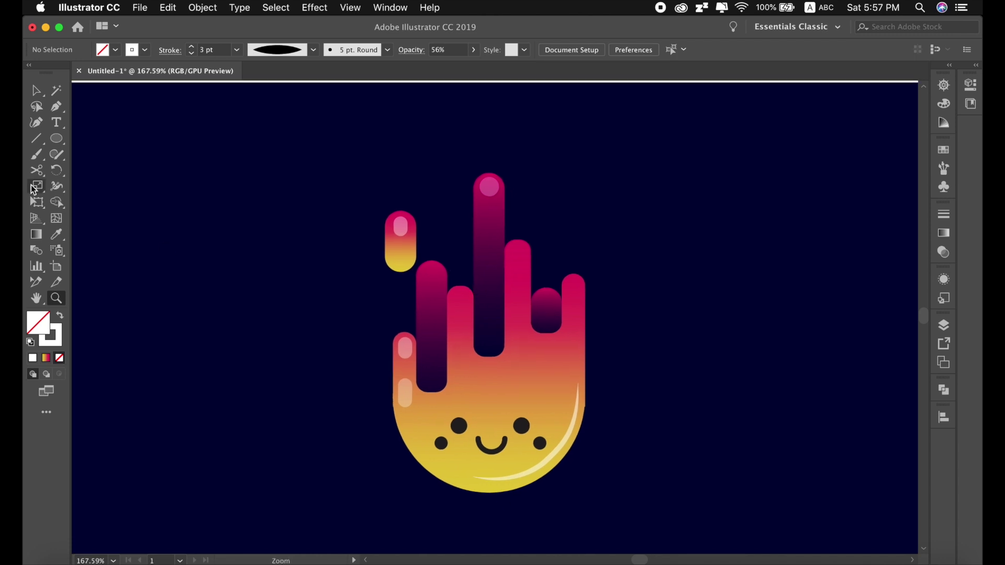
- Paint small Paintbrush star dots around the flame, mostly on its right side
{"action": "left_click", "coordinate": [37, 155]}
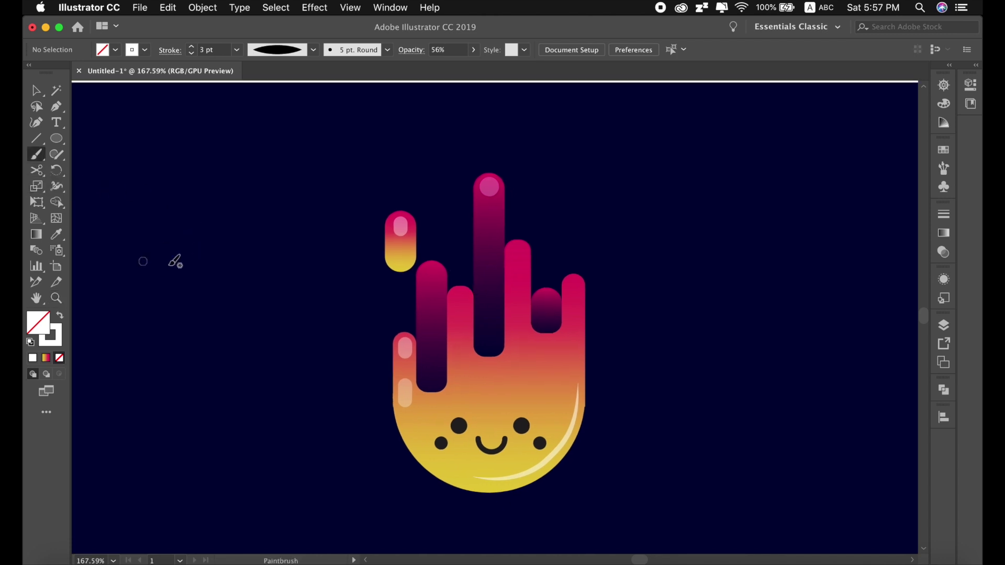
{"action": "left_click", "coordinate": [212, 269]}
{"action": "key", "text": "ctrl+z"}
{"action": "key", "text": "ctrl+z"}
{"action": "left_click", "coordinate": [331, 307]}
{"action": "left_click", "coordinate": [380, 309]}
{"action": "left_click", "coordinate": [353, 224]}
{"action": "left_click", "coordinate": [442, 195]}
{"action": "left_click", "coordinate": [588, 136]}
{"action": "left_click", "coordinate": [578, 162]}
{"action": "left_click", "coordinate": [566, 222]}
{"action": "left_click", "coordinate": [524, 195]}
{"action": "left_click", "coordinate": [604, 239]}
{"action": "left_click", "coordinate": [621, 309]}
{"action": "left_click", "coordinate": [628, 339]}
{"action": "left_click", "coordinate": [602, 358]}
{"action": "left_click", "coordinate": [610, 209]}
- Add more star dots left of the flame and across the upper background
{"action": "left_click", "coordinate": [437, 154]}
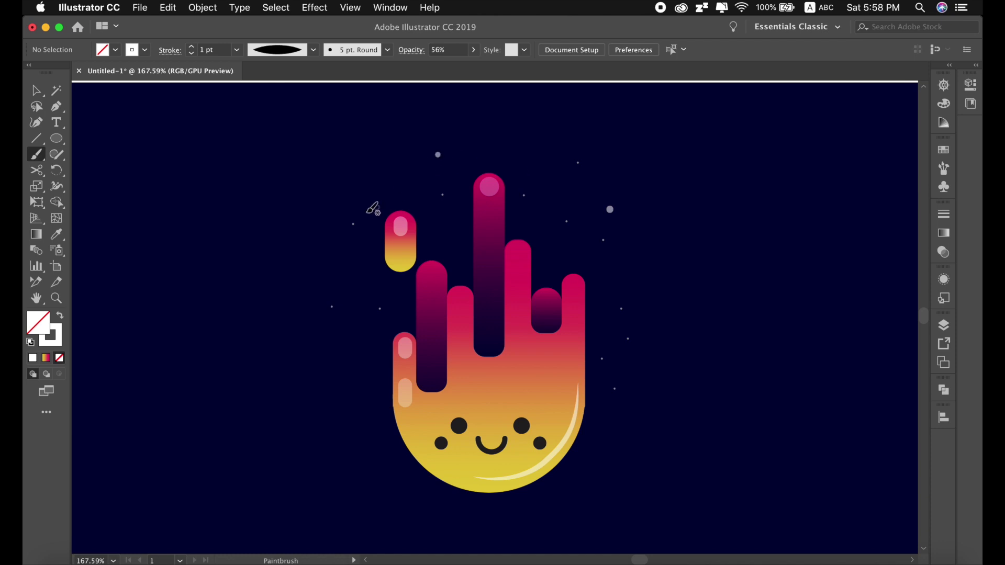
{"action": "left_click", "coordinate": [287, 266]}
{"action": "left_click", "coordinate": [330, 375]}
{"action": "left_click", "coordinate": [352, 278]}
{"action": "left_click", "coordinate": [454, 249]}
{"action": "left_click", "coordinate": [360, 403]}
{"action": "left_click", "coordinate": [352, 183]}
{"action": "left_click", "coordinate": [479, 134]}
{"action": "left_click", "coordinate": [533, 162]}
{"action": "left_click", "coordinate": [600, 133]}
- Add star dots far right of the flame and draw a small upright rectangle on the left
{"action": "left_click", "coordinate": [677, 178]}
{"action": "left_click", "coordinate": [683, 227]}
{"action": "left_click", "coordinate": [708, 382]}
{"action": "left_click", "coordinate": [666, 358]}
{"action": "left_click", "coordinate": [678, 270]}
{"action": "left_click", "coordinate": [340, 134]}
{"action": "left_click", "coordinate": [56, 138]}
{"action": "left_click_drag", "start_coordinate": [302, 179], "coordinate": [317, 230]}
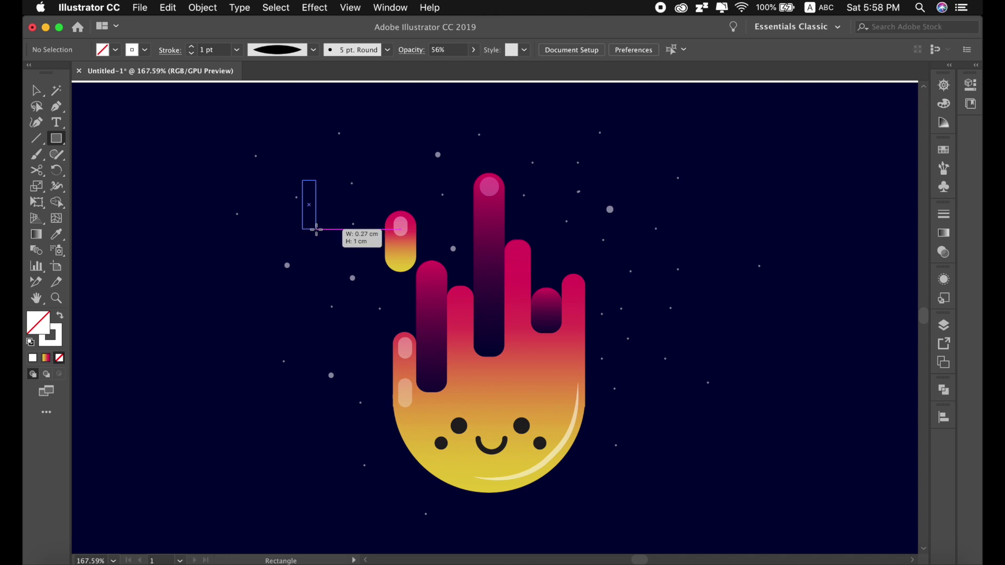
- Remove the outline from the cross shape so only its fill remains
{"action": "left_click", "coordinate": [37, 92]}
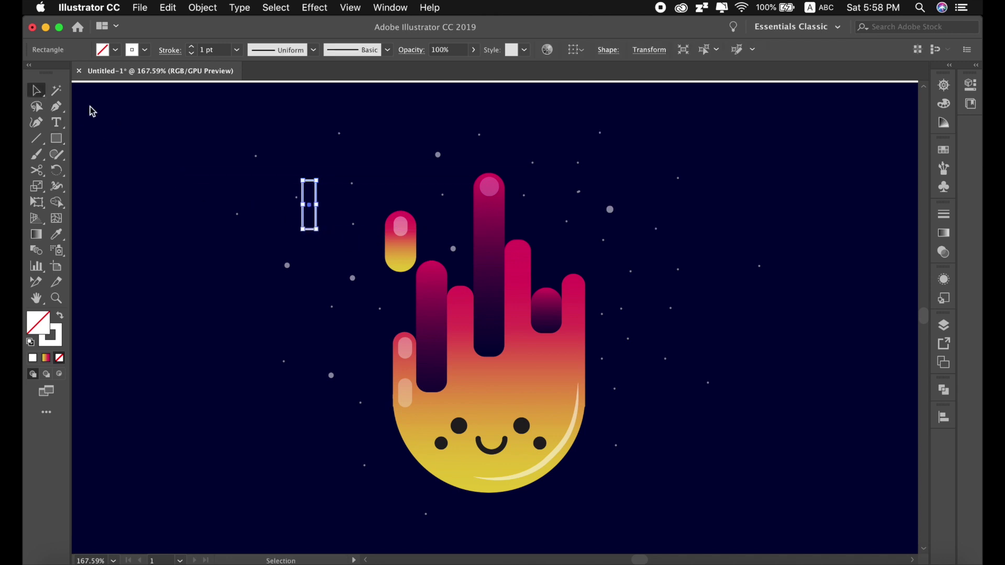
{"action": "left_click", "coordinate": [145, 49]}
{"action": "left_click", "coordinate": [31, 73]}
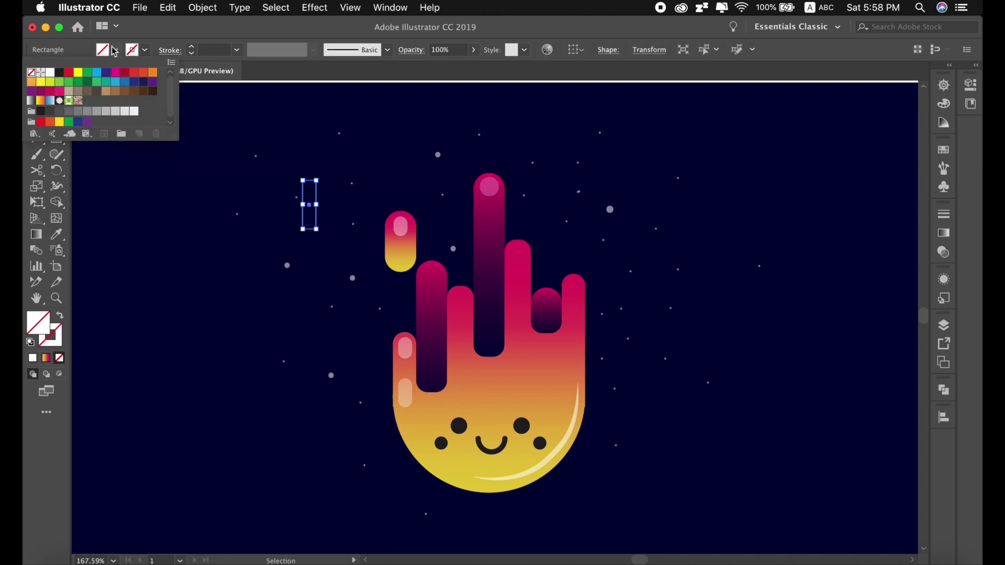
{"action": "key", "text": "Escape"}
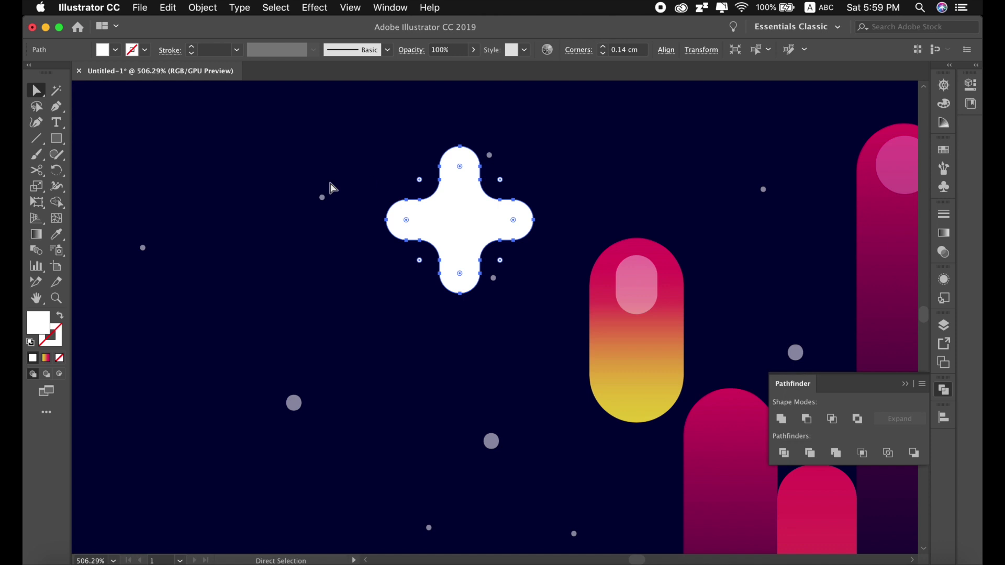
{"action": "key", "text": "v"}
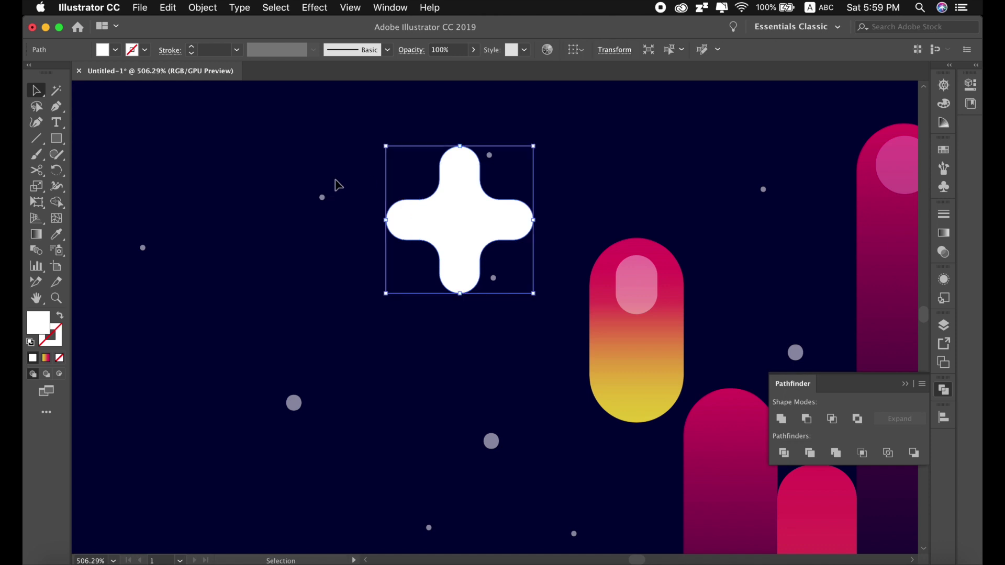
{"action": "left_click", "coordinate": [539, 270]}
- Zoom out and scale the gradient cross down to about a third
{"action": "key", "text": "z"}
{"action": "left_click_drag", "start_coordinate": [556, 362], "coordinate": [438, 308]}
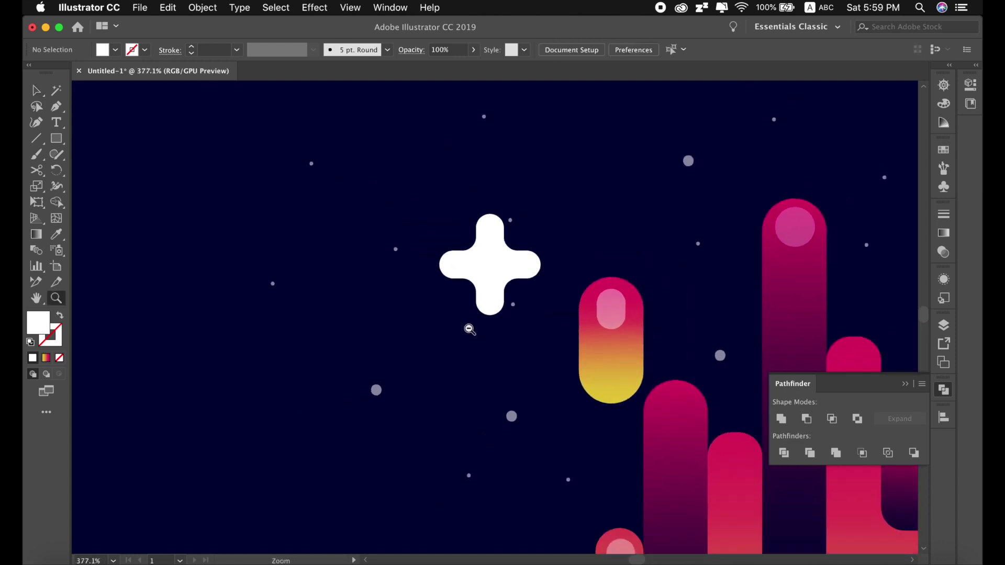
{"action": "mouse_move", "coordinate": [572, 322]}
{"action": "left_mouse_down"}
{"action": "mouse_move", "coordinate": [449, 296]}
{"action": "mouse_move", "coordinate": [412, 269]}
{"action": "left_mouse_up"}
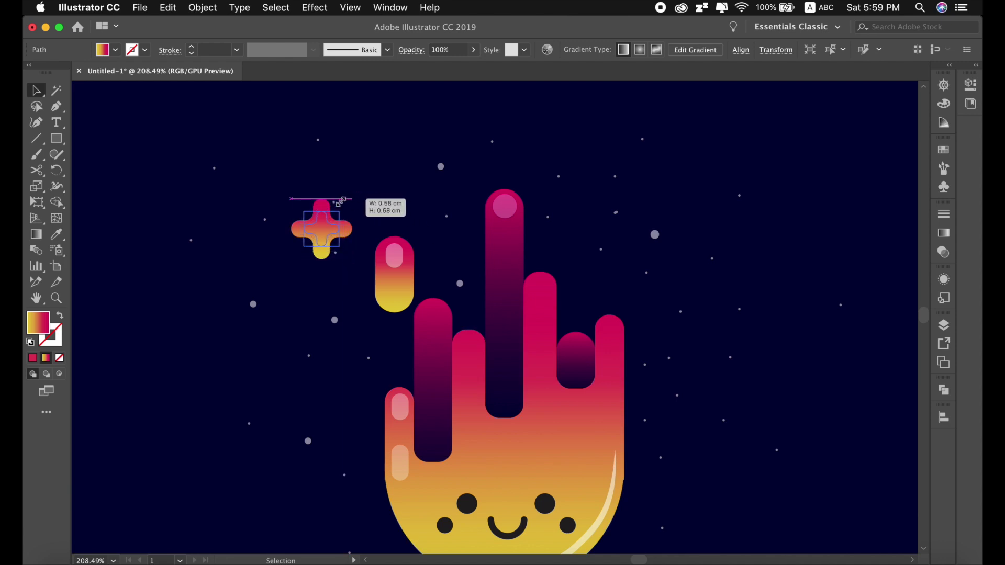
{"action": "left_click_drag", "start_coordinate": [357, 201], "coordinate": [332, 219]}
{"action": "left_click_drag", "start_coordinate": [403, 228], "coordinate": [392, 175]}
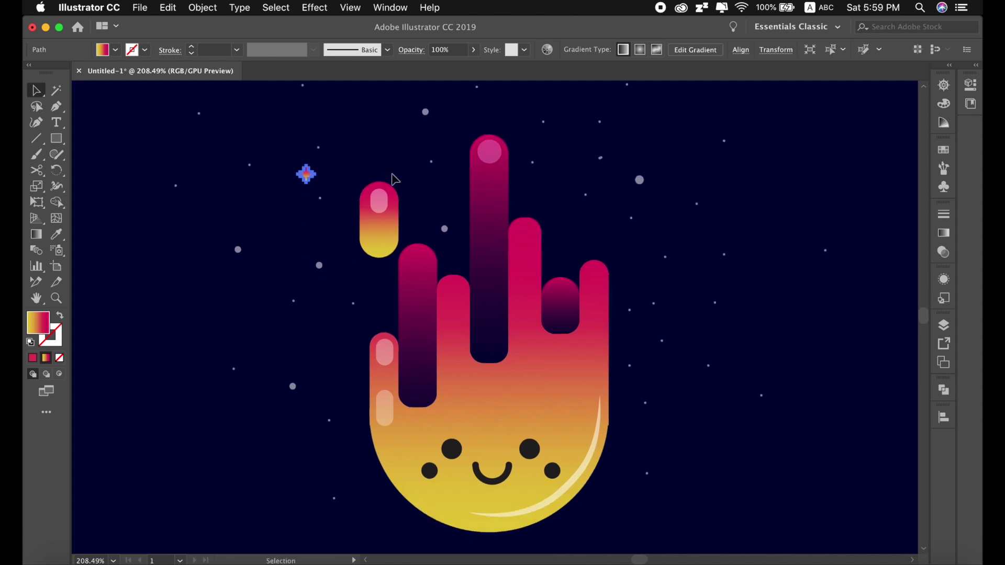
- Copy the small cross to spots around the flame: left, above, upper right and lower right
{"action": "left_click_drag", "start_coordinate": [306, 174], "coordinate": [329, 352], "text": "alt"}
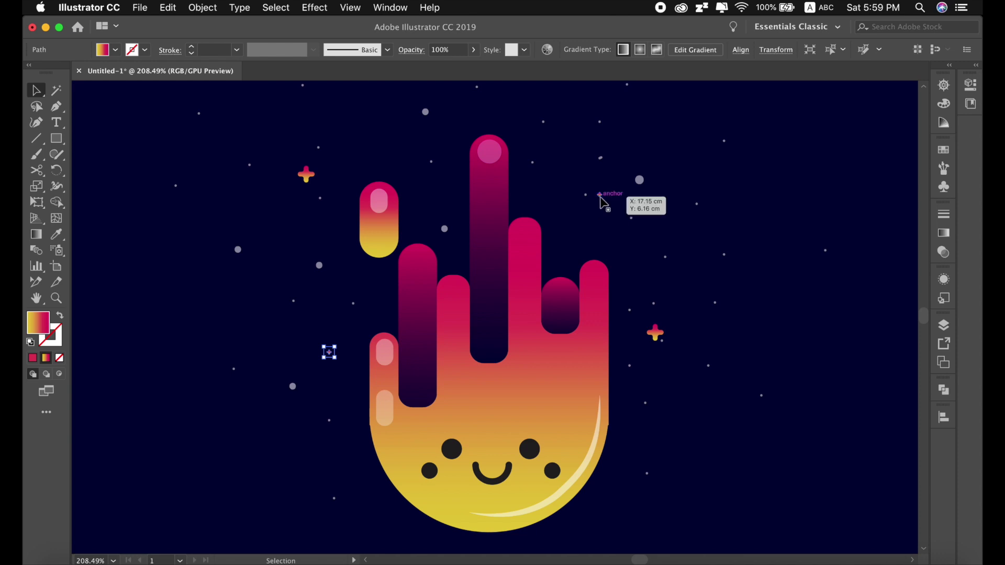
{"action": "left_click_drag", "start_coordinate": [601, 198], "coordinate": [442, 200], "text": "alt"}
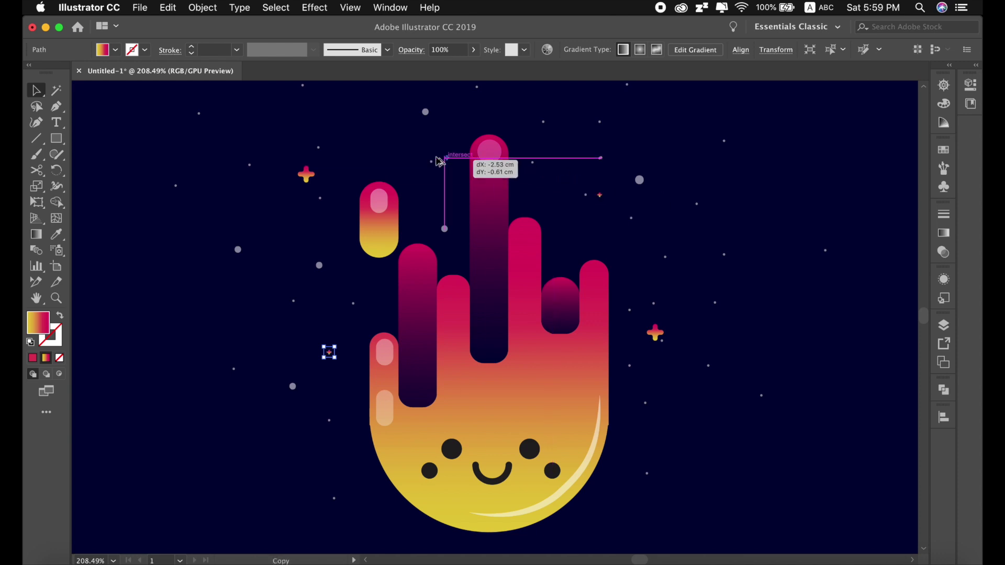
{"action": "left_click", "coordinate": [601, 250]}
{"action": "left_click_drag", "start_coordinate": [655, 333], "coordinate": [681, 198]}
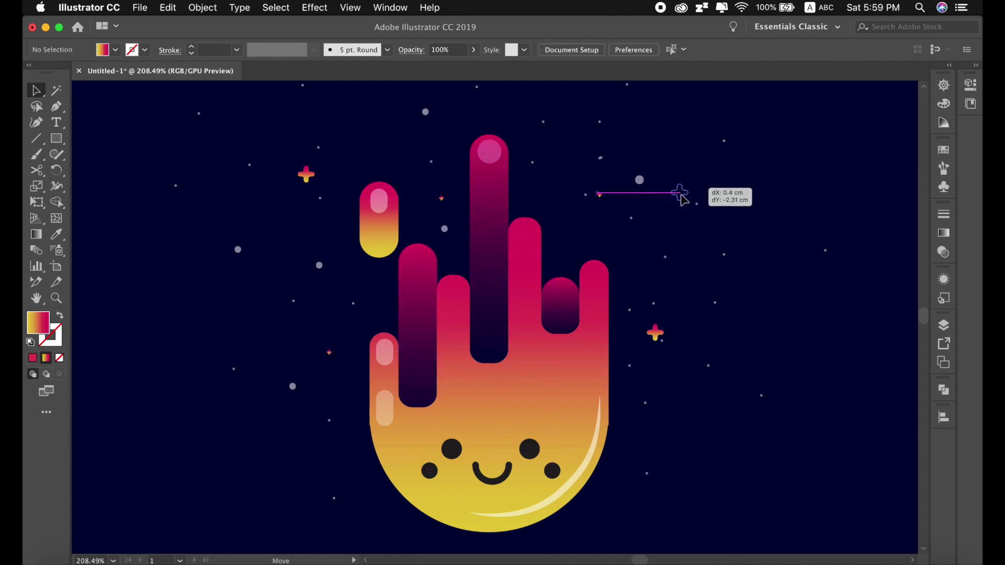
{"action": "scroll", "coordinate": [670, 228], "scroll_direction": "left", "scroll_amount": 2}
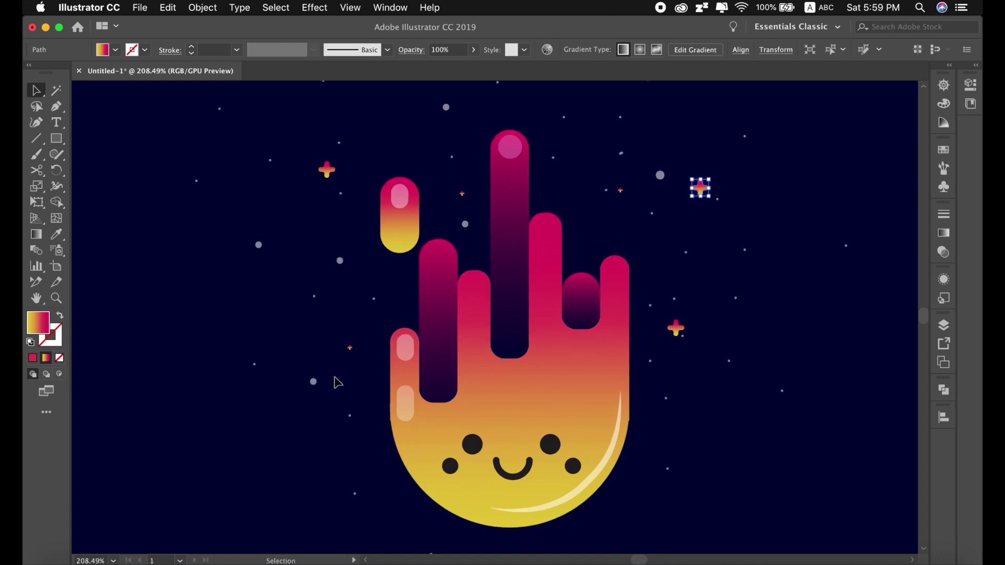
{"action": "left_click_drag", "start_coordinate": [351, 348], "coordinate": [709, 452], "text": "alt"}
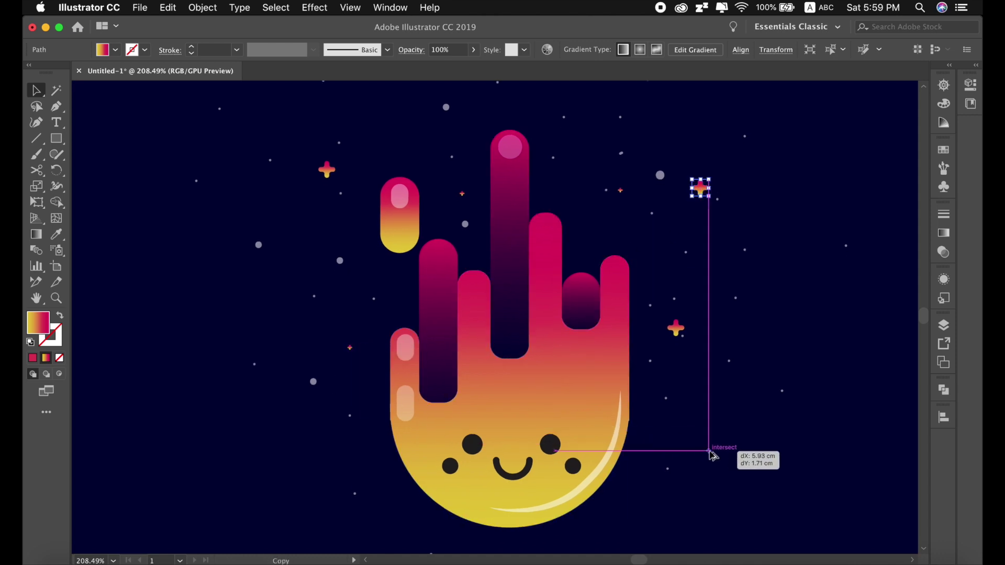
{"action": "scroll", "coordinate": [602, 376], "scroll_direction": "up", "scroll_amount": 5}
{"action": "scroll", "coordinate": [602, 375], "scroll_direction": "left", "scroll_amount": 2}
{"action": "mouse_move", "coordinate": [642, 243]}
{"action": "left_mouse_down", "text": "alt"}
{"action": "mouse_move", "coordinate": [450, 176]}
{"action": "mouse_move", "coordinate": [437, 161]}
{"action": "left_mouse_up", "text": "alt"}
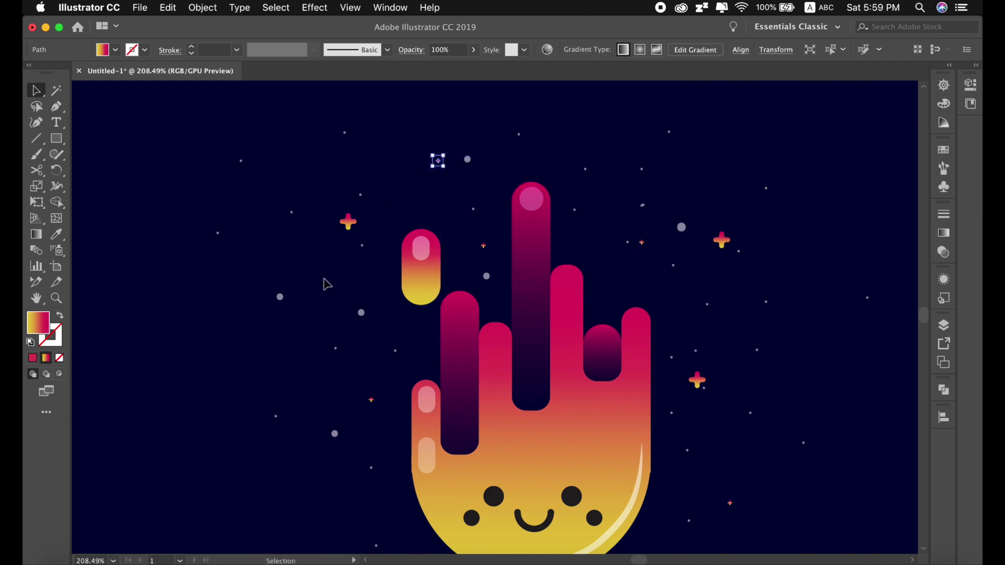
{"action": "left_click_drag", "start_coordinate": [348, 222], "coordinate": [335, 226]}
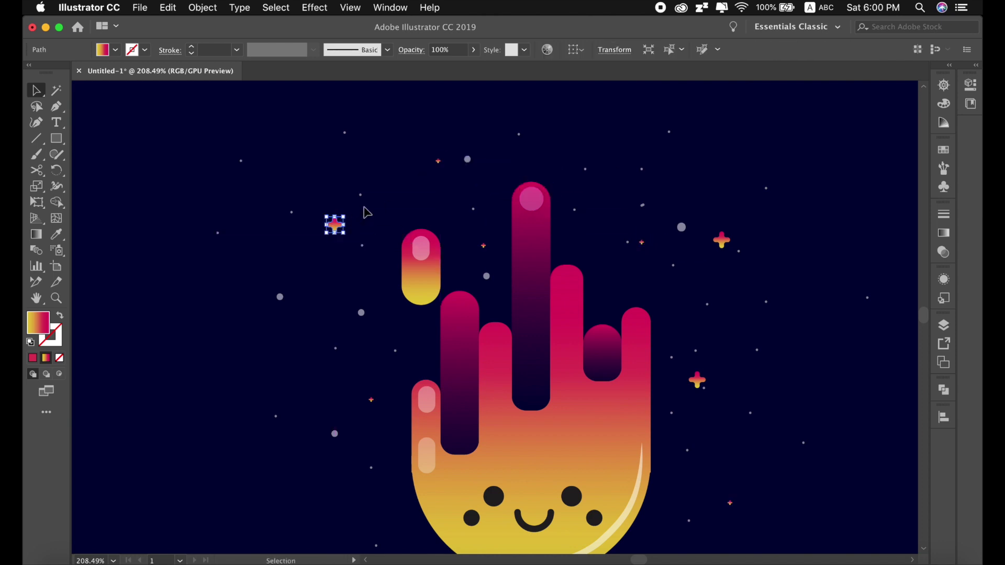
- Recolour one cross with the finger's dark purple gradient using the Eyedropper
{"action": "key", "text": "i"}
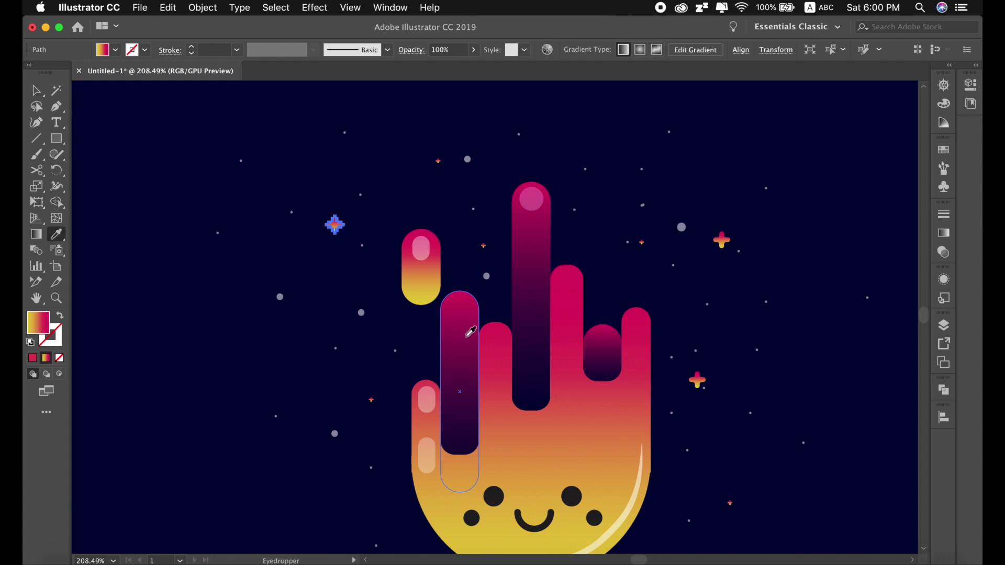
{"action": "left_click", "coordinate": [461, 336]}
{"action": "left_click", "coordinate": [408, 175]}
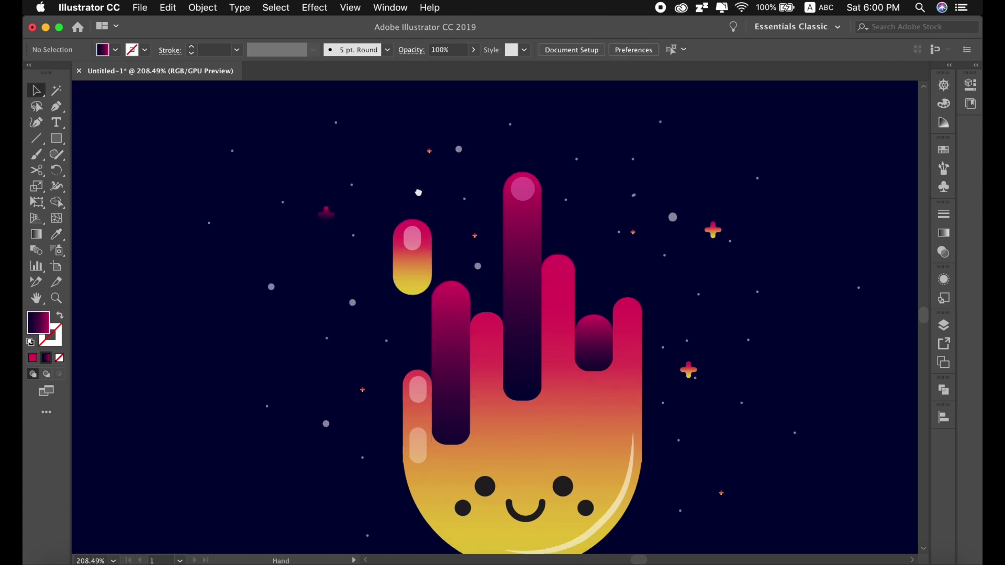
{"action": "scroll", "coordinate": [471, 209], "scroll_direction": "down", "scroll_amount": 2}
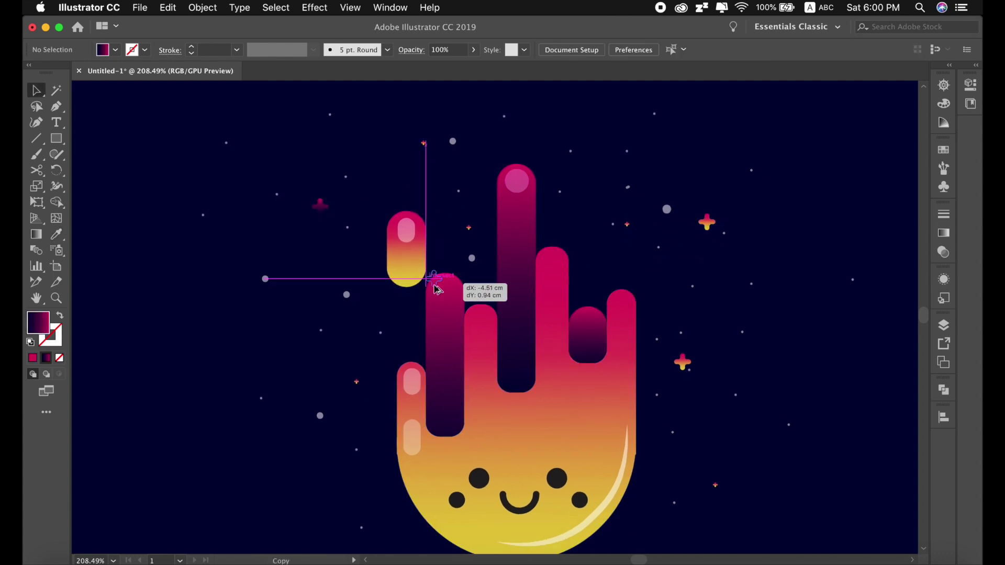